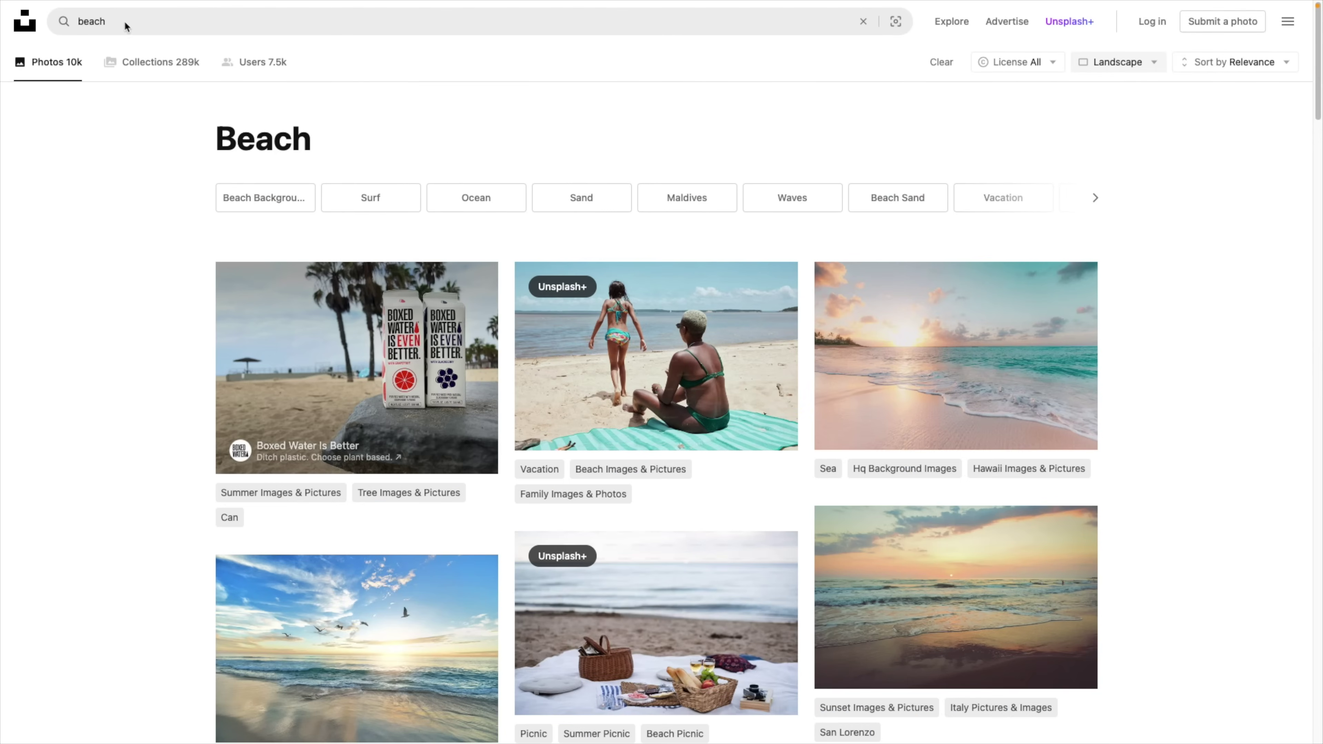
# - Search the photo library for "interior" in place of the current search term
pyautogui.moveTo(78, 23); pyautogui.dragTo(107, 22)
pyautogui.write('interior')
pyautogui.press('Return')
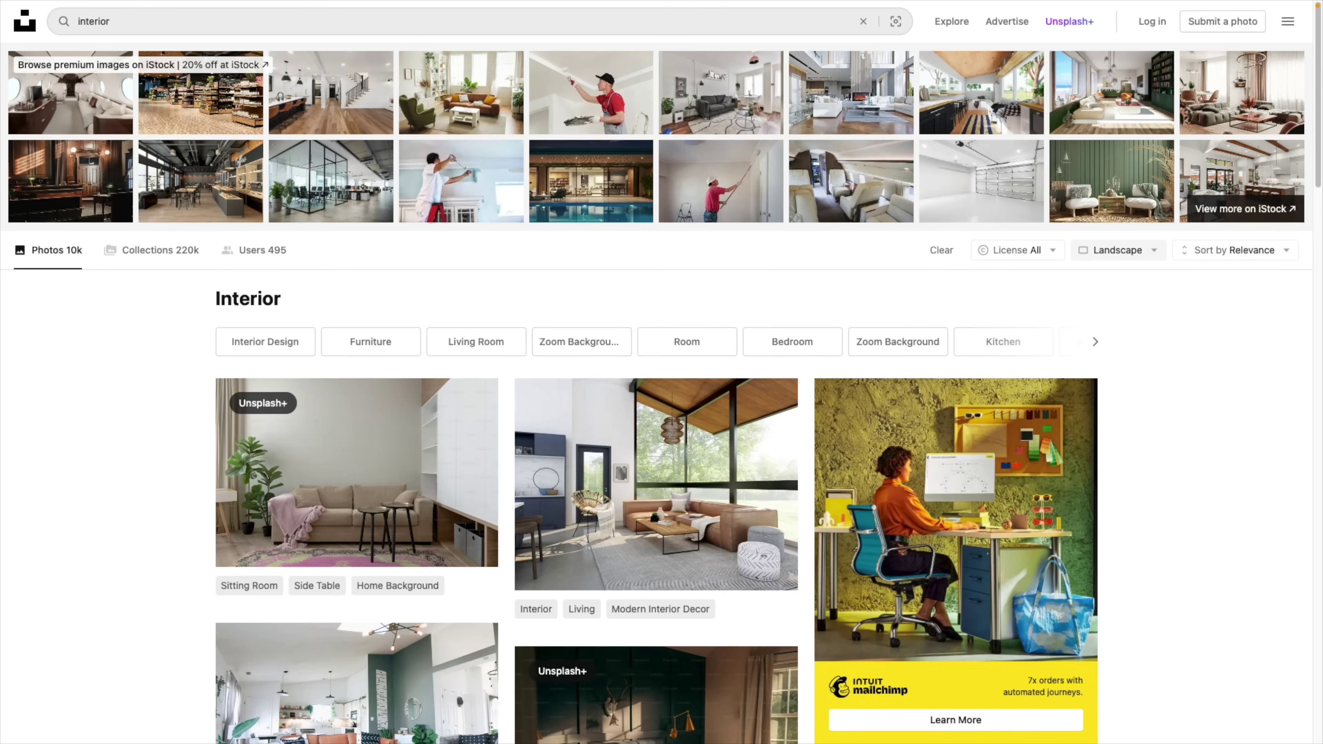
# - Open the photo of the open-plan room with the wooden bed and glass enclosure, download it in Original Size (5472 x 3648), and close it
pyautogui.scroll(-10, 141, 614)
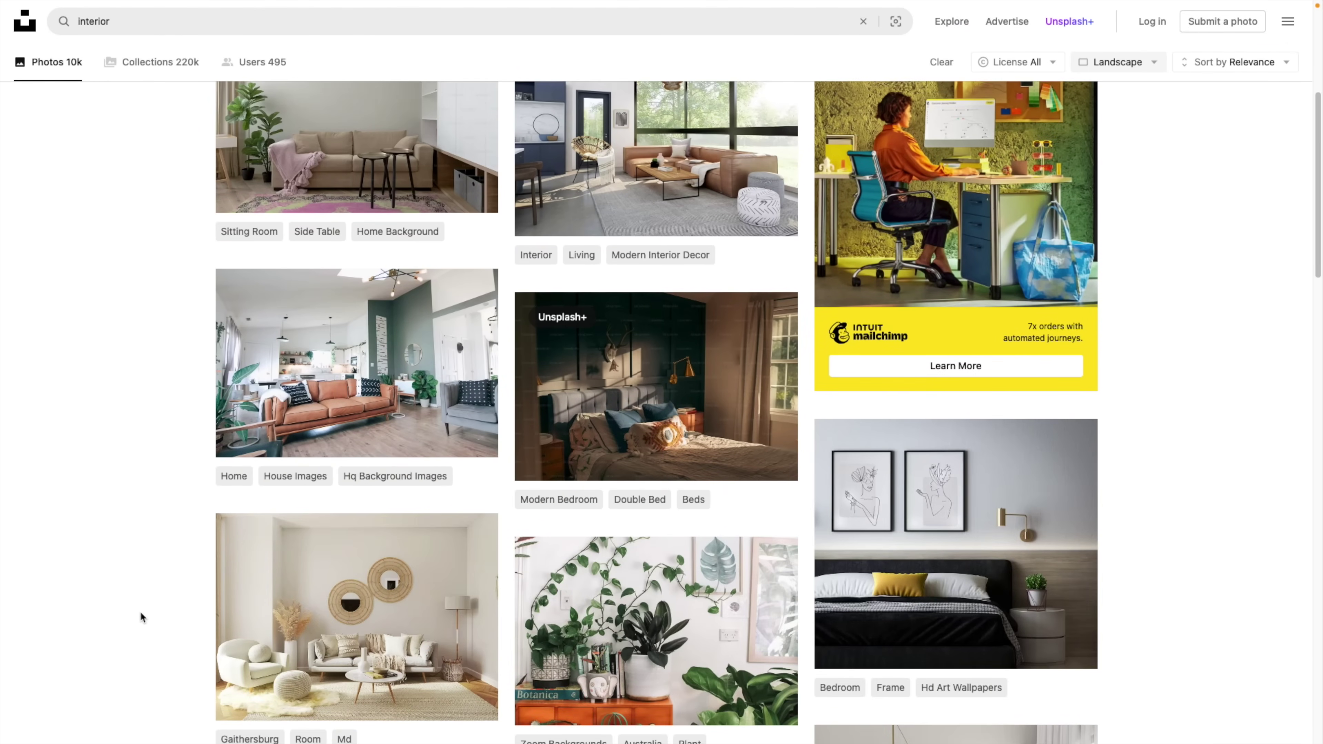
pyautogui.scroll(-4, 141, 613)
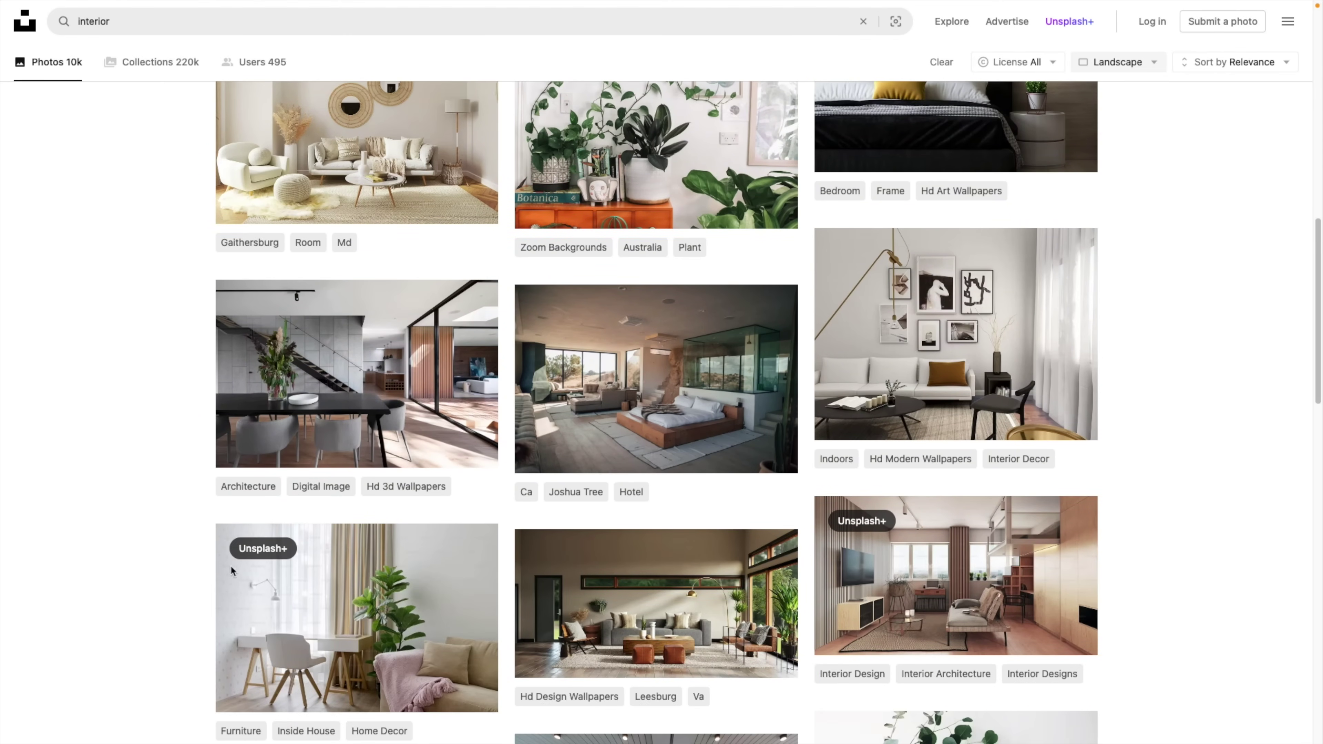
pyautogui.click(657, 362)
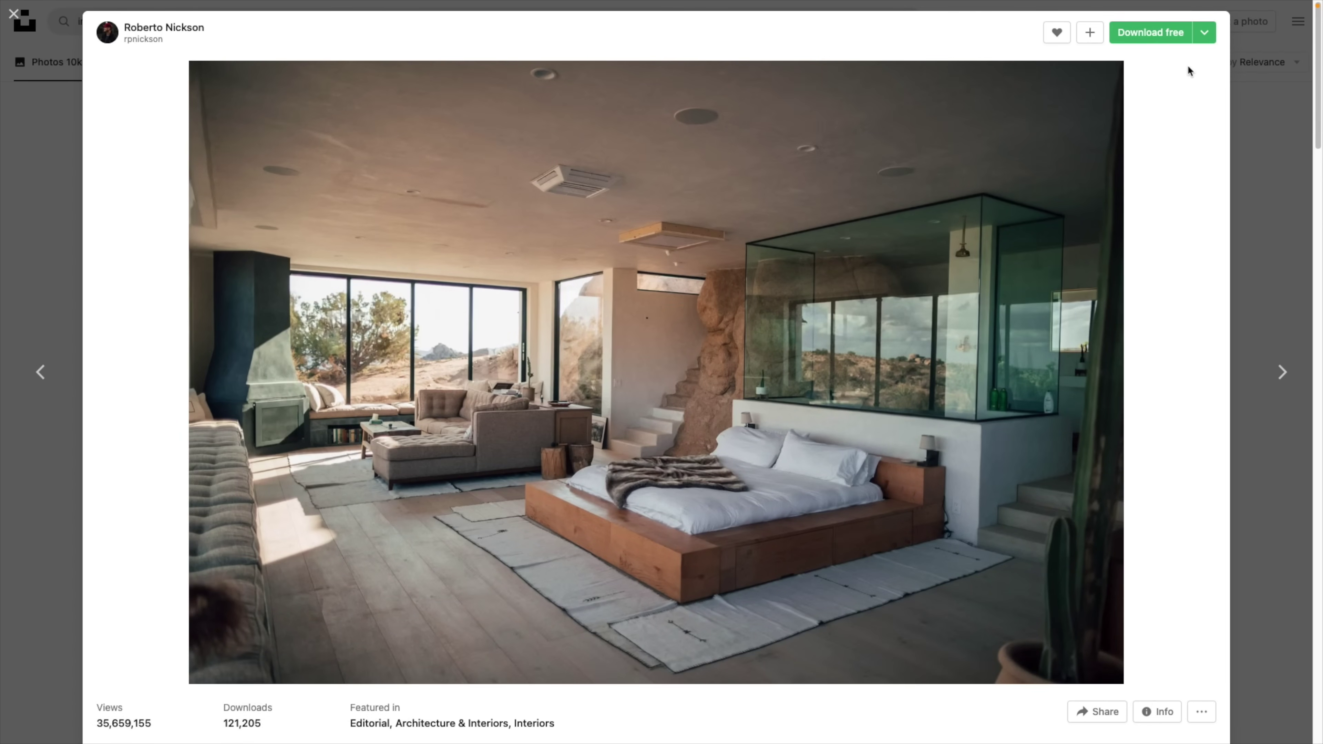
pyautogui.click(1205, 35)
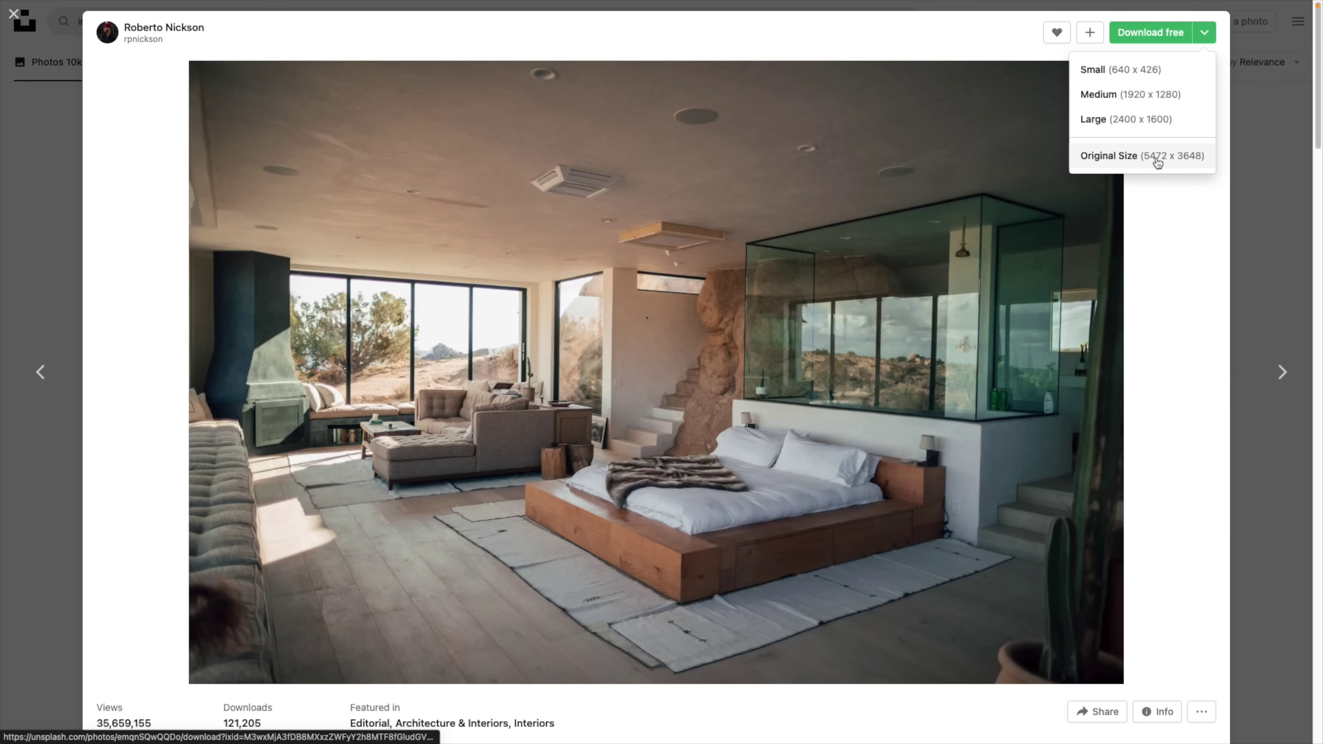
pyautogui.click(1136, 157)
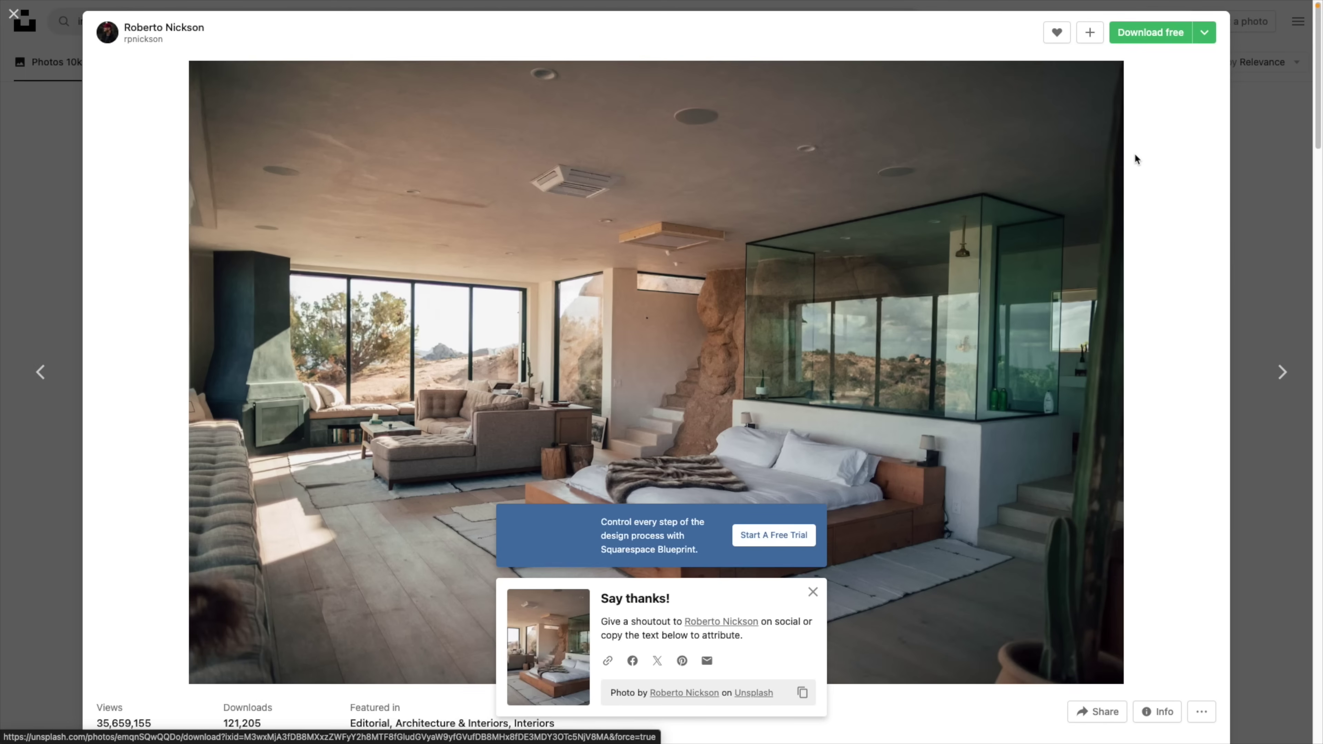
pyautogui.click(1263, 249)
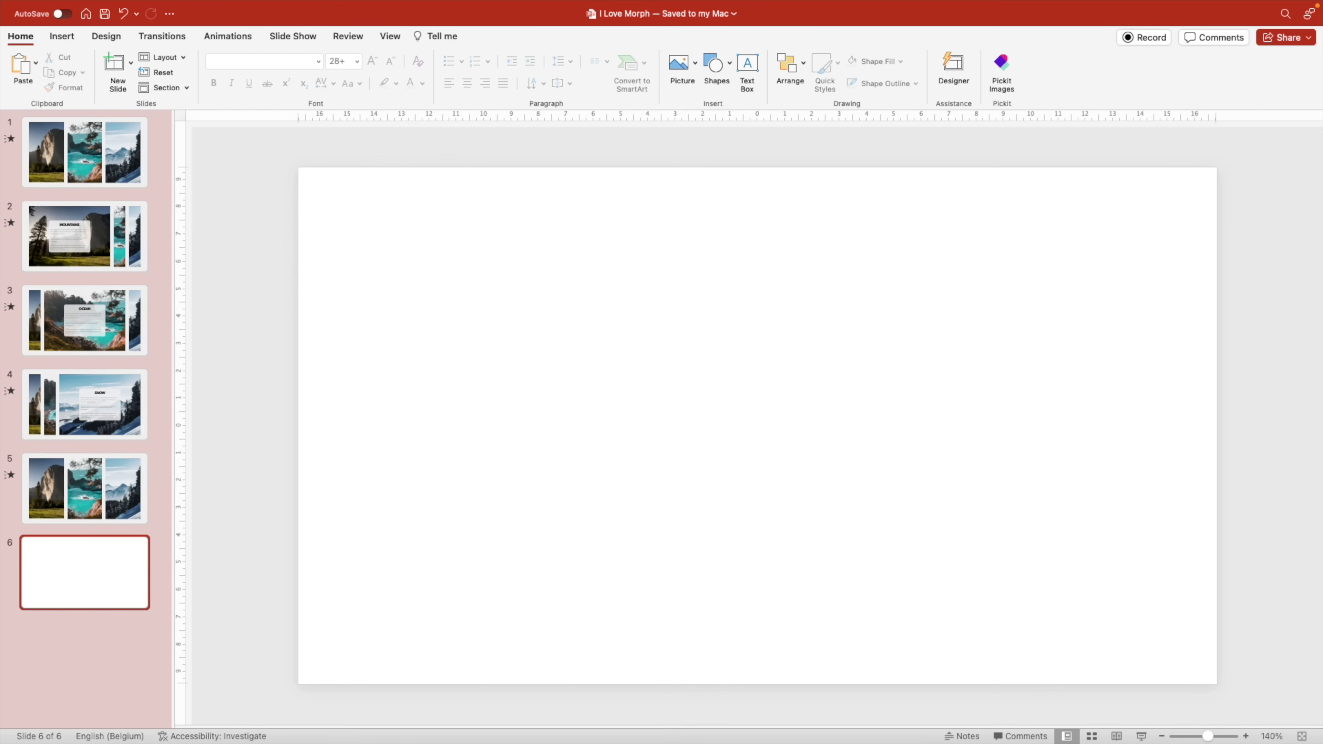
# - Switch to PowerPoint and place the downloaded interior photo on blank slide 6 so it fills the slide
pyautogui.press('super+z')
pyautogui.moveTo(528, 398); pyautogui.dragTo(545, 420)
pyautogui.press('super+z')
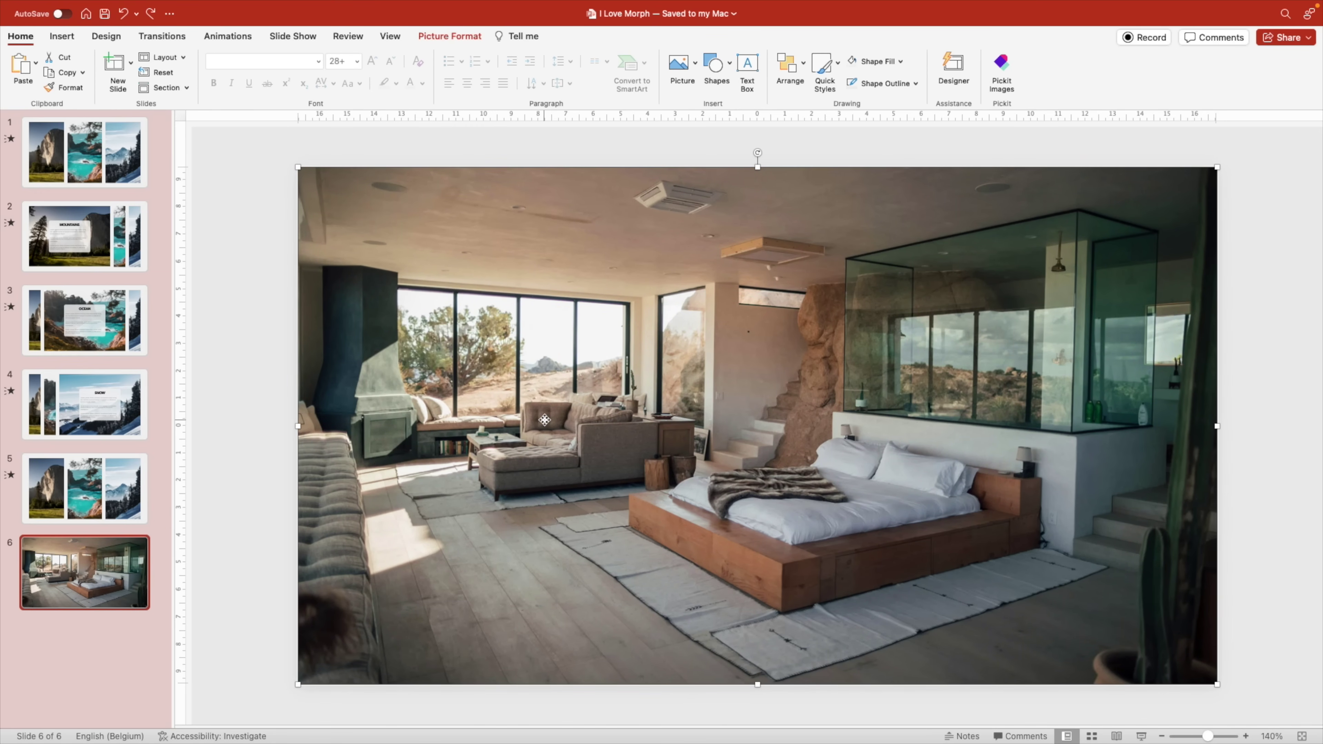
# - Duplicate slide 6 and enlarge the photo on the copy inside its slide-sized crop frame
pyautogui.rightClick(101, 568)
pyautogui.click(146, 598)
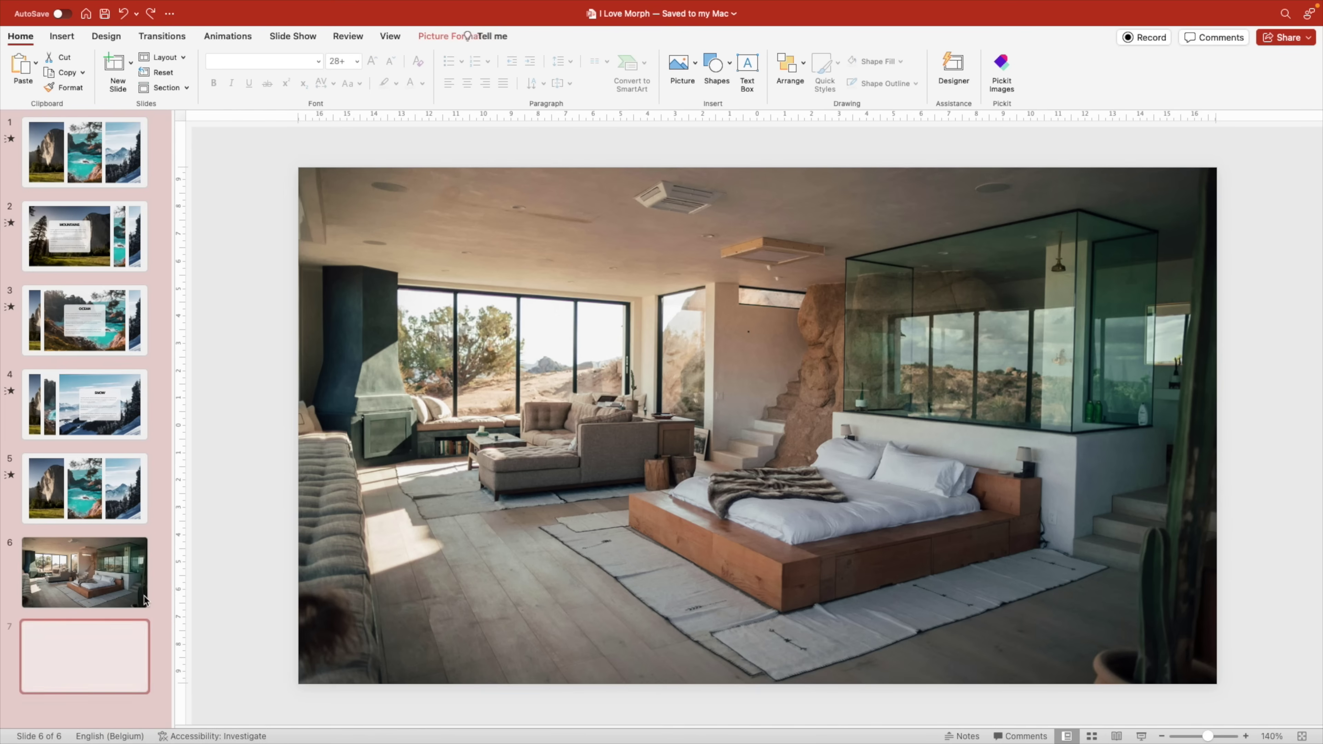
pyautogui.click(821, 463)
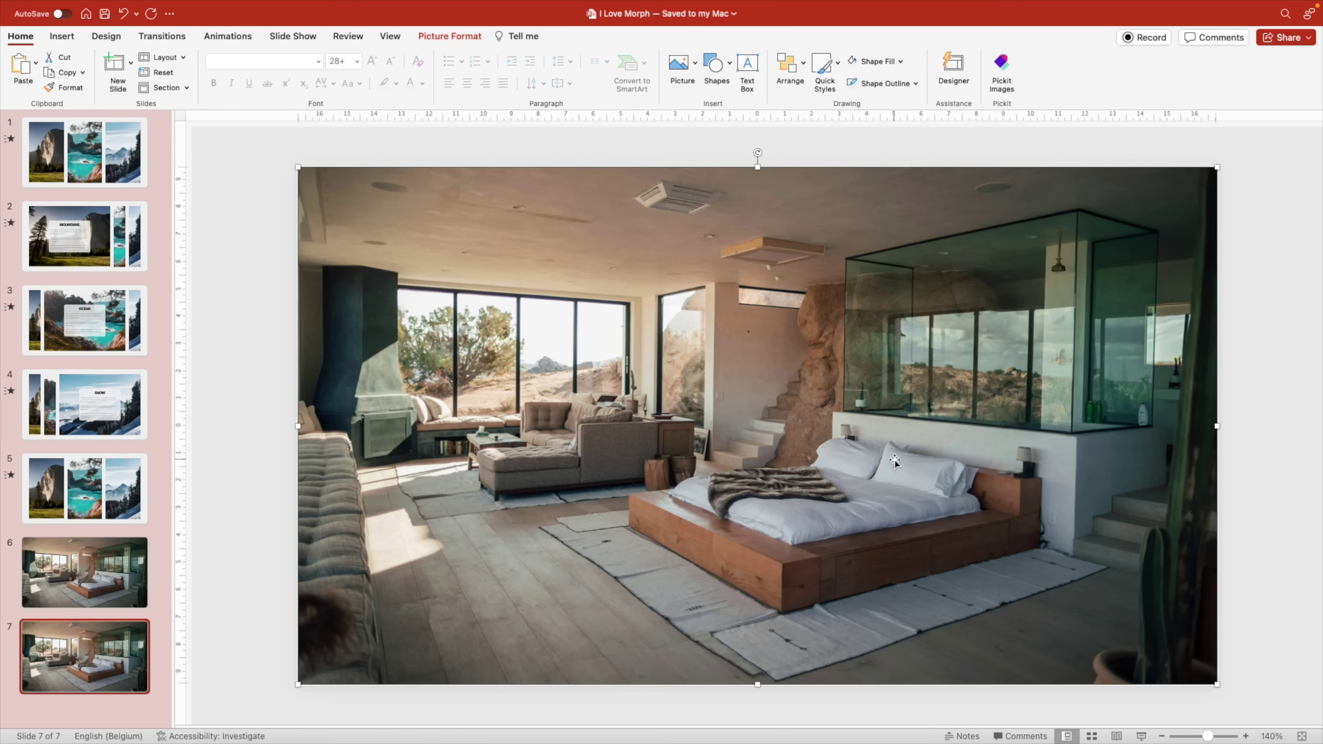
pyautogui.rightClick(972, 448)
pyautogui.click(1027, 588)
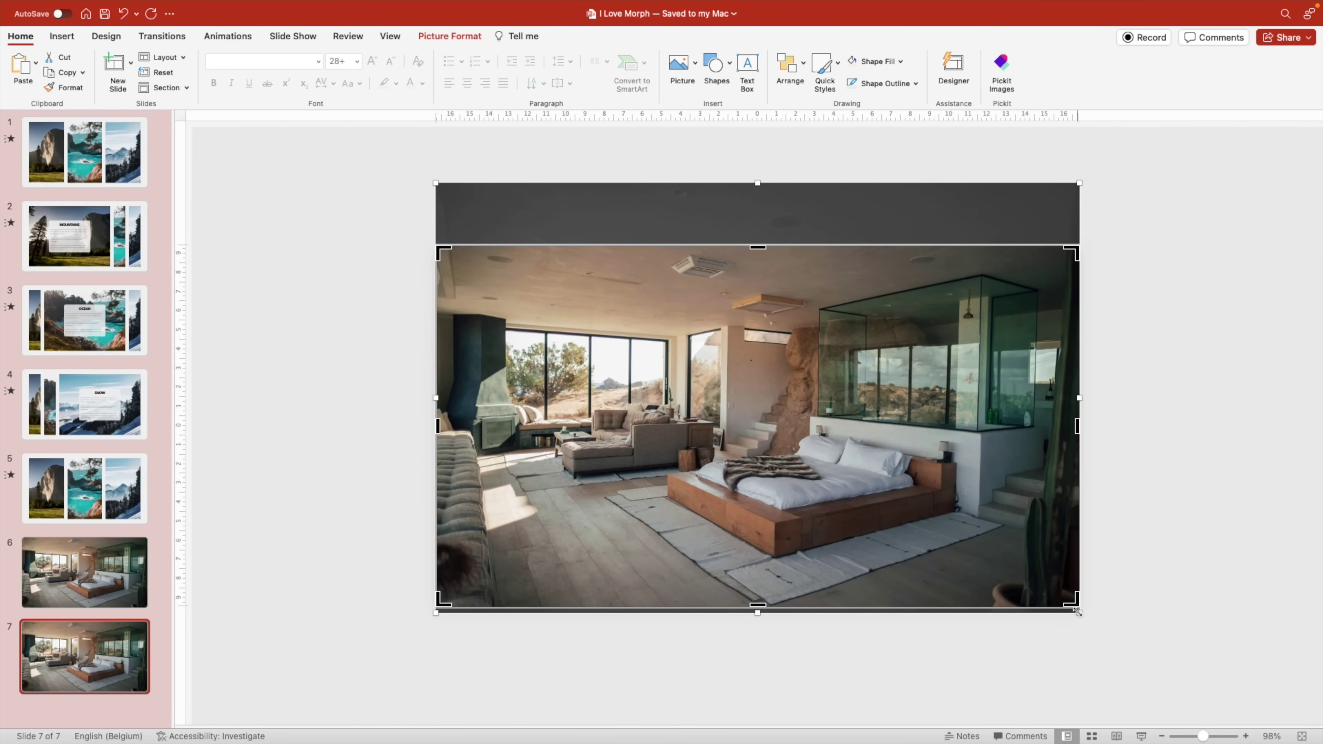
pyautogui.moveTo(1078, 612); pyautogui.dragTo(1243, 688)
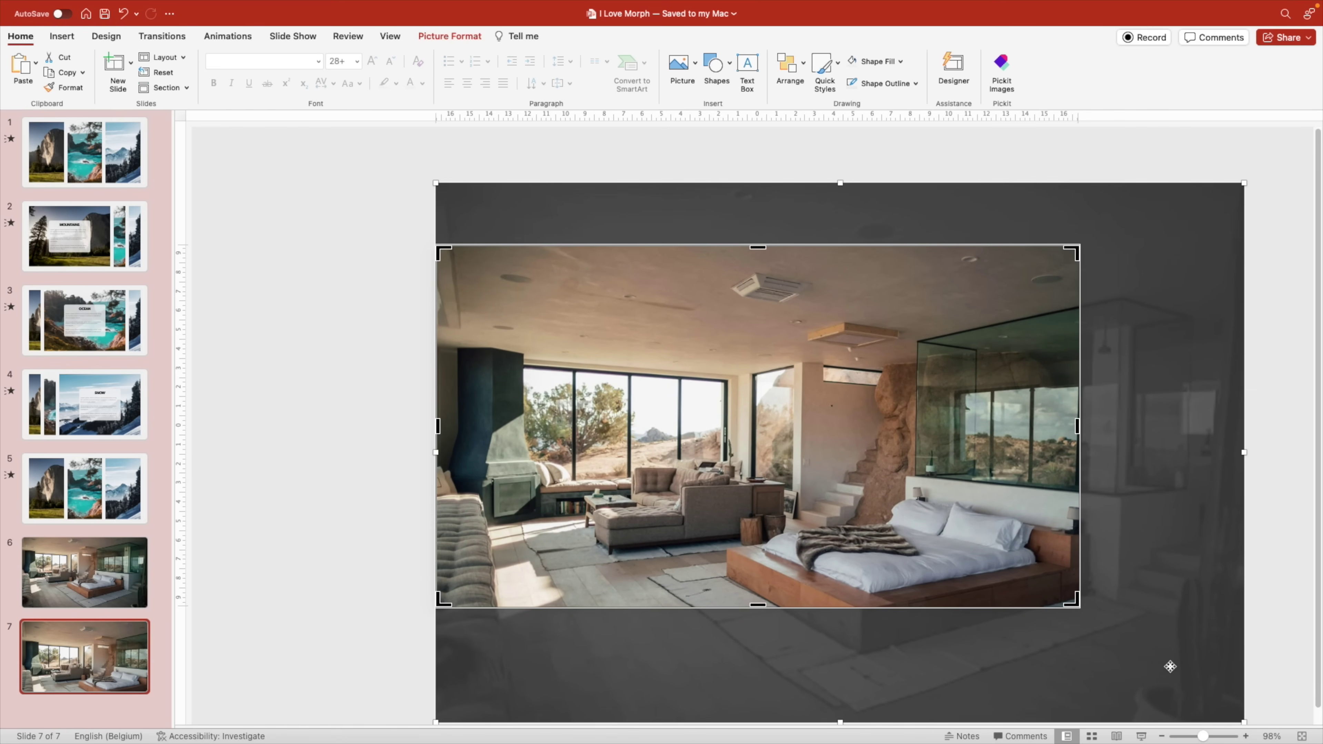
# - Enlarge slide 7's photo further behind the crop frame so the living room area fills the slide, and apply the crop
pyautogui.scroll(-3, 1124, 634)
pyautogui.moveTo(1092, 632); pyautogui.dragTo(1230, 723)
pyautogui.moveTo(900, 658); pyautogui.dragTo(896, 587)
pyautogui.scroll(-4, 813, 534)
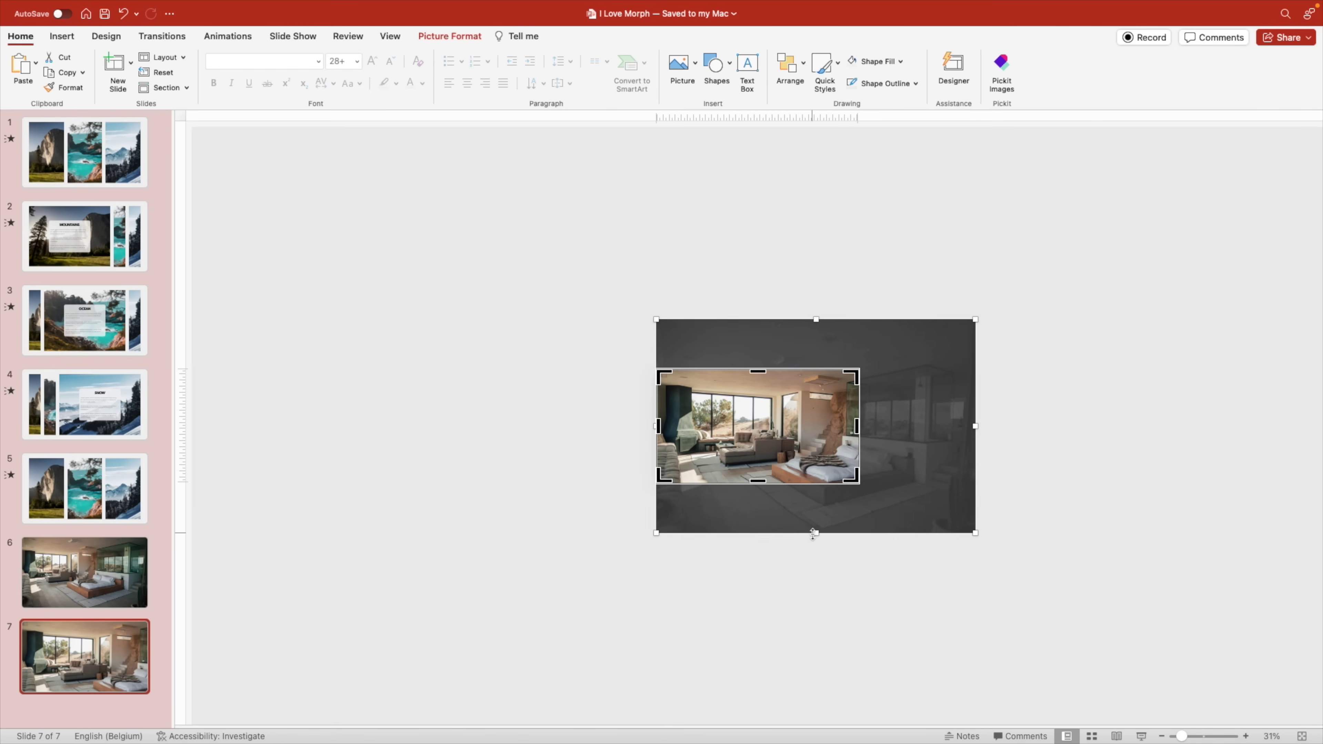
pyautogui.scroll(5, 813, 534)
pyautogui.scroll(-3, 813, 533)
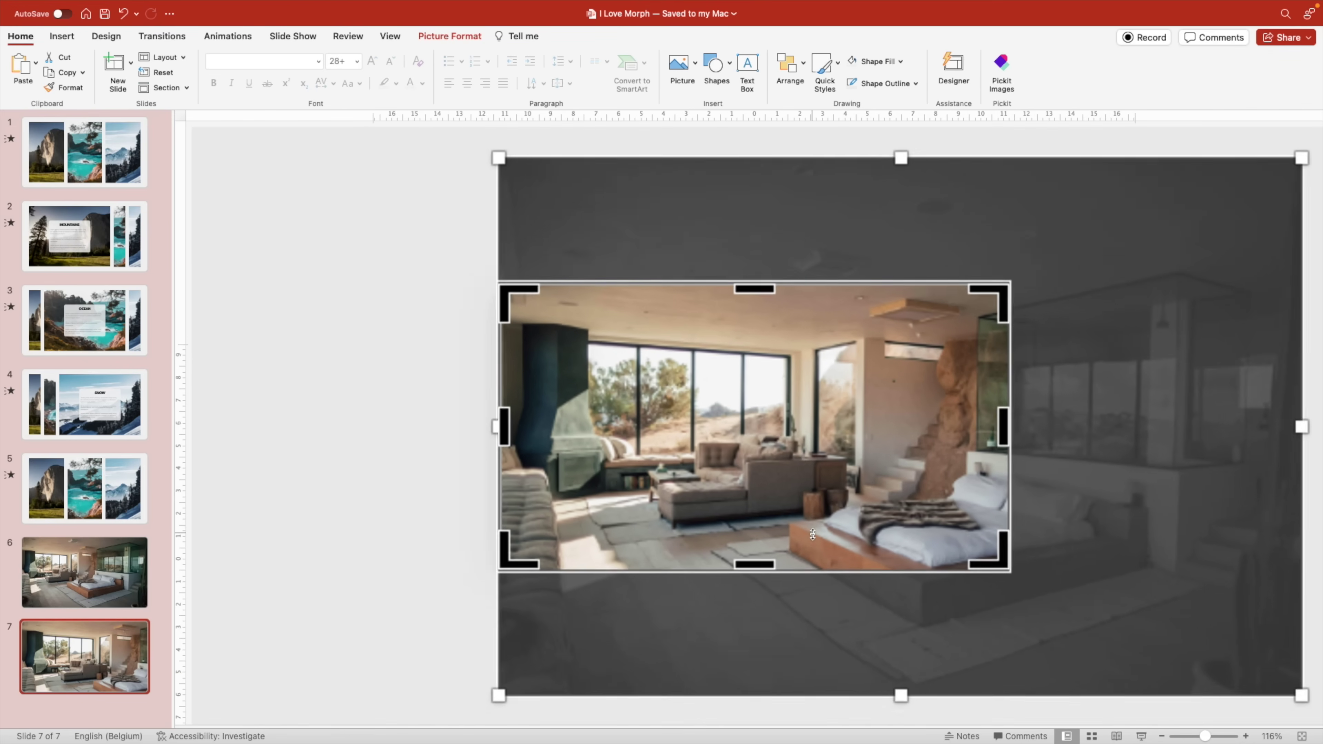
pyautogui.scroll(3, 812, 534)
pyautogui.scroll(-4, 812, 533)
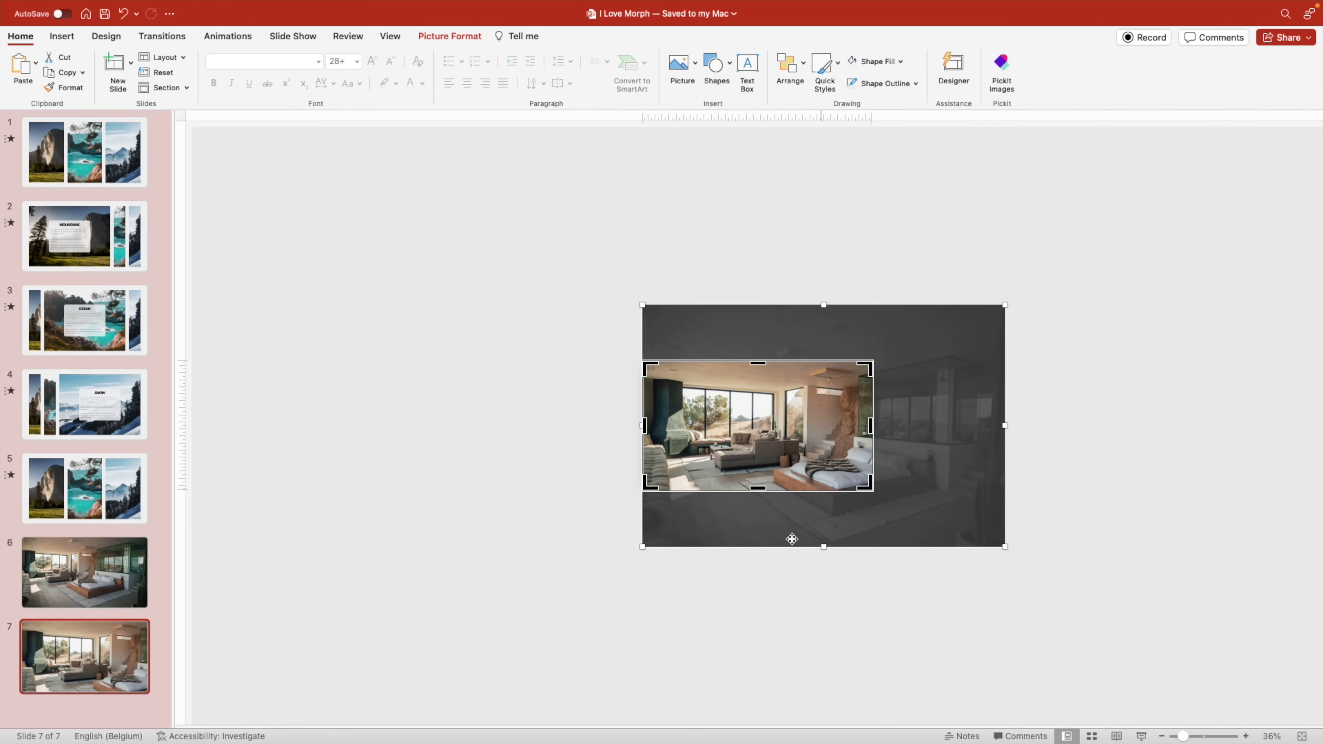
pyautogui.scroll(5, 791, 538)
pyautogui.press('Escape')
pyautogui.scroll(5, 809, 554)
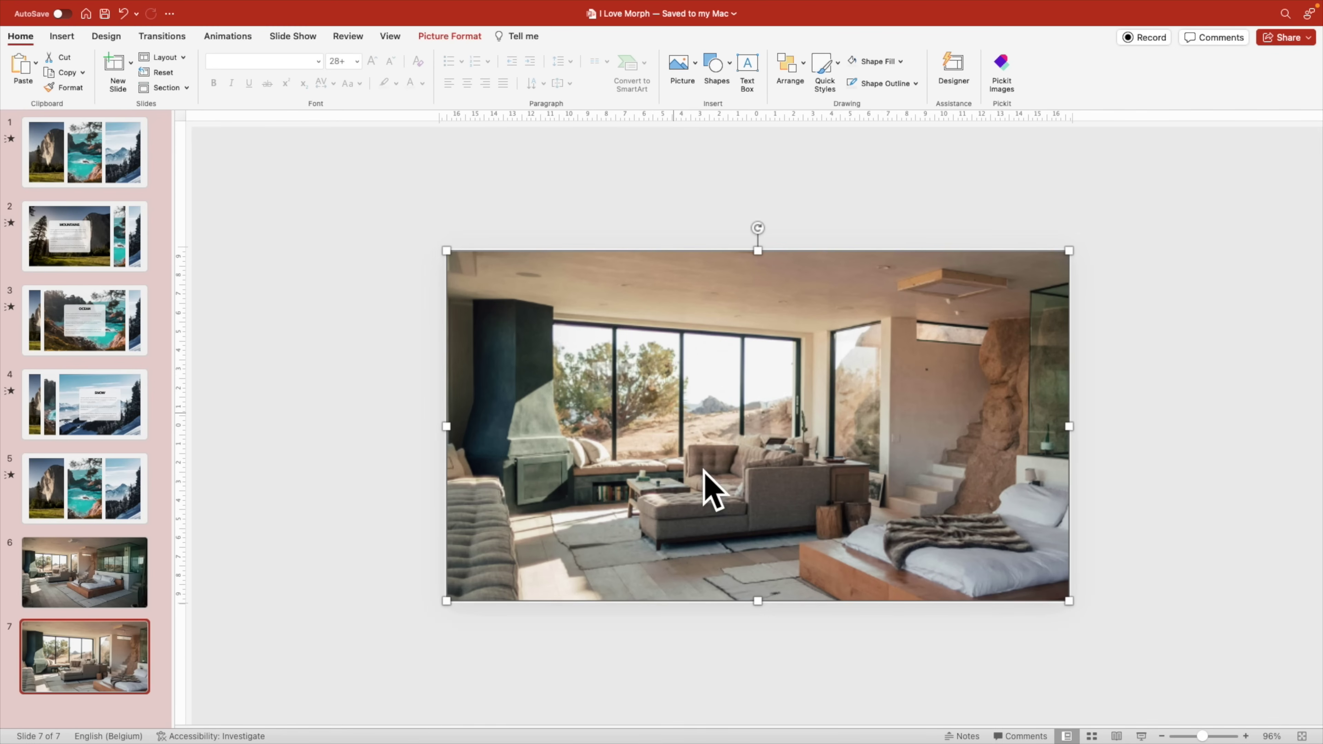
# - Duplicate slide 7 and shift the photo within the copy's crop frame to focus on the bed
pyautogui.rightClick(62, 664)
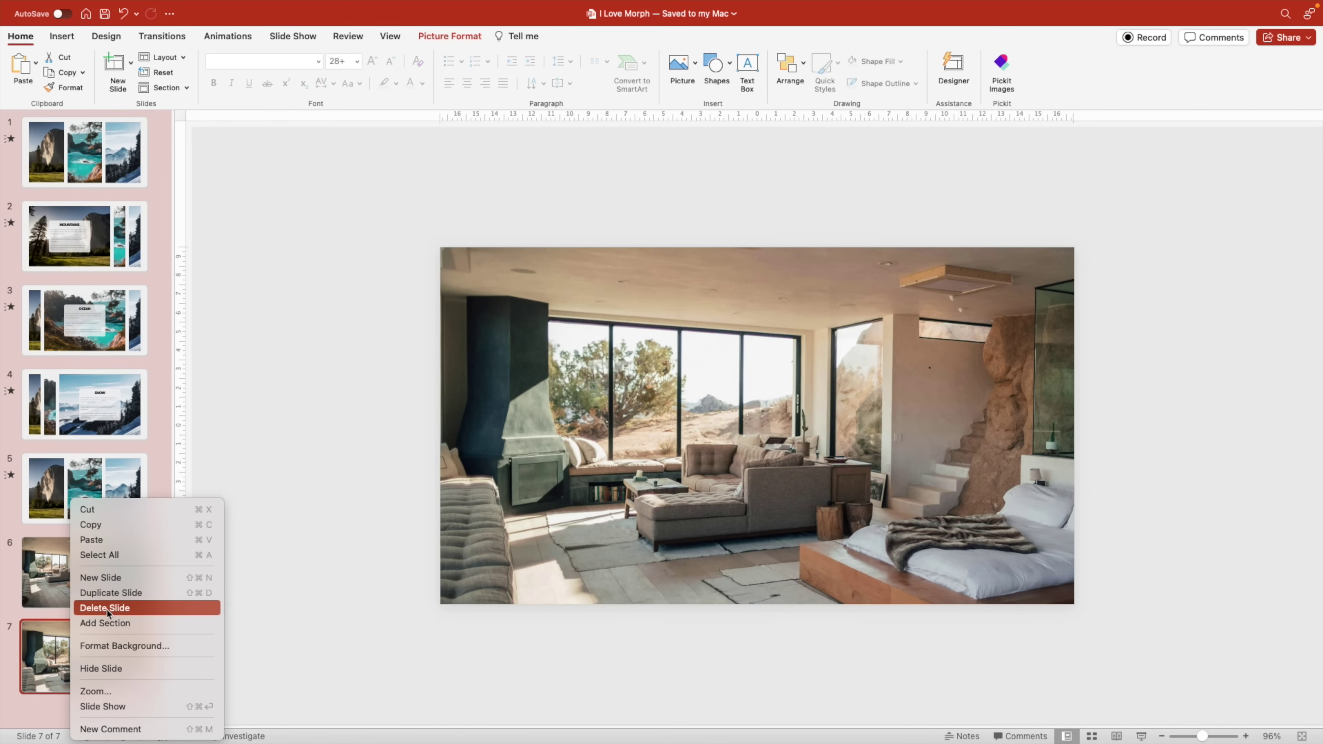
pyautogui.click(112, 591)
pyautogui.doubleClick(834, 512)
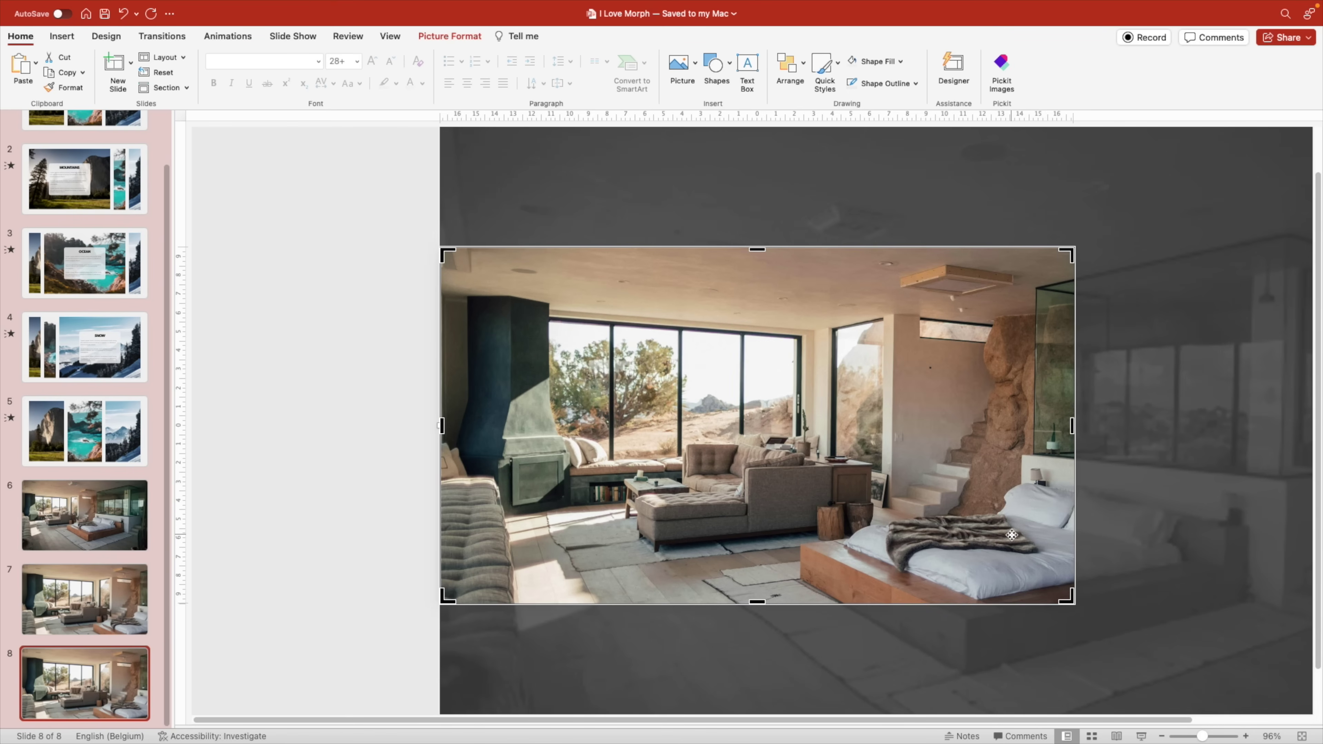
pyautogui.moveTo(1005, 538); pyautogui.dragTo(729, 501)
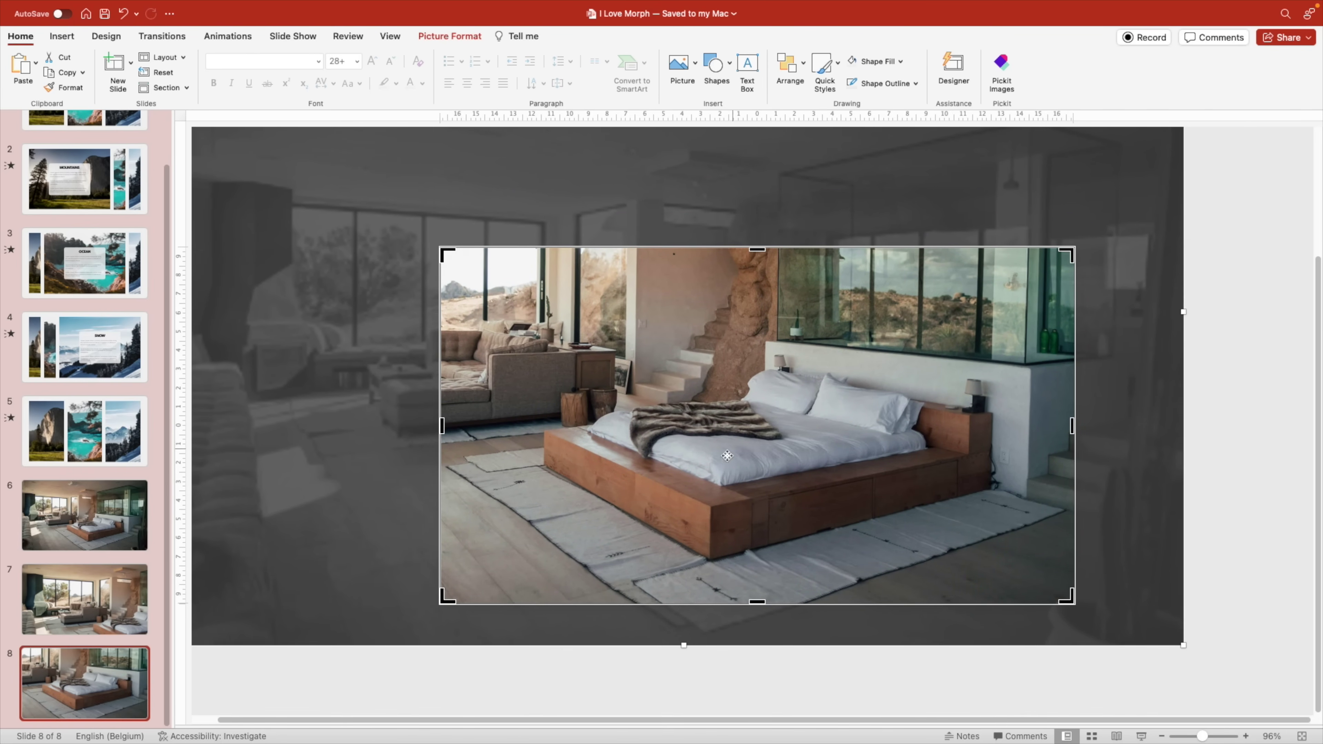
# - Duplicate slide 8 and reposition and slightly enlarge the copy's photo within the crop frame to focus on the glass enclosure
pyautogui.rightClick(60, 677)
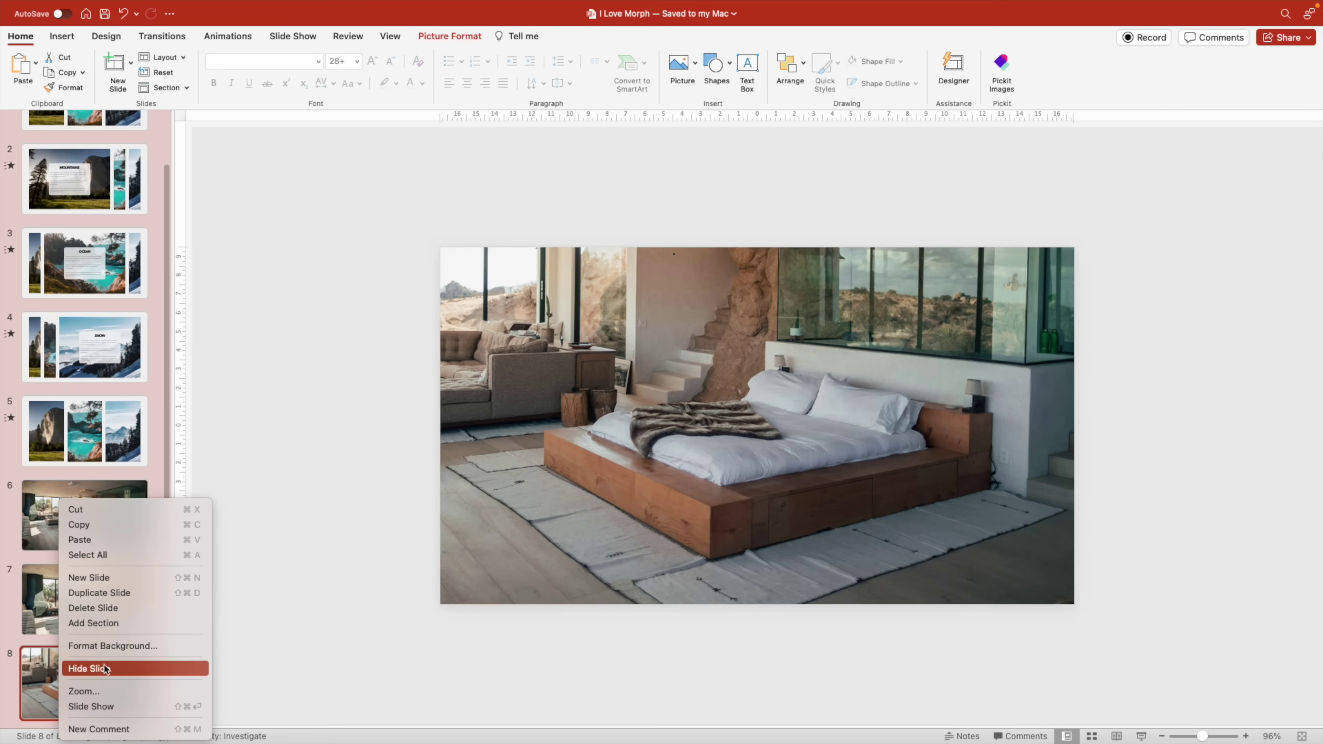
pyautogui.click(103, 591)
pyautogui.click(919, 401)
pyautogui.doubleClick(920, 400)
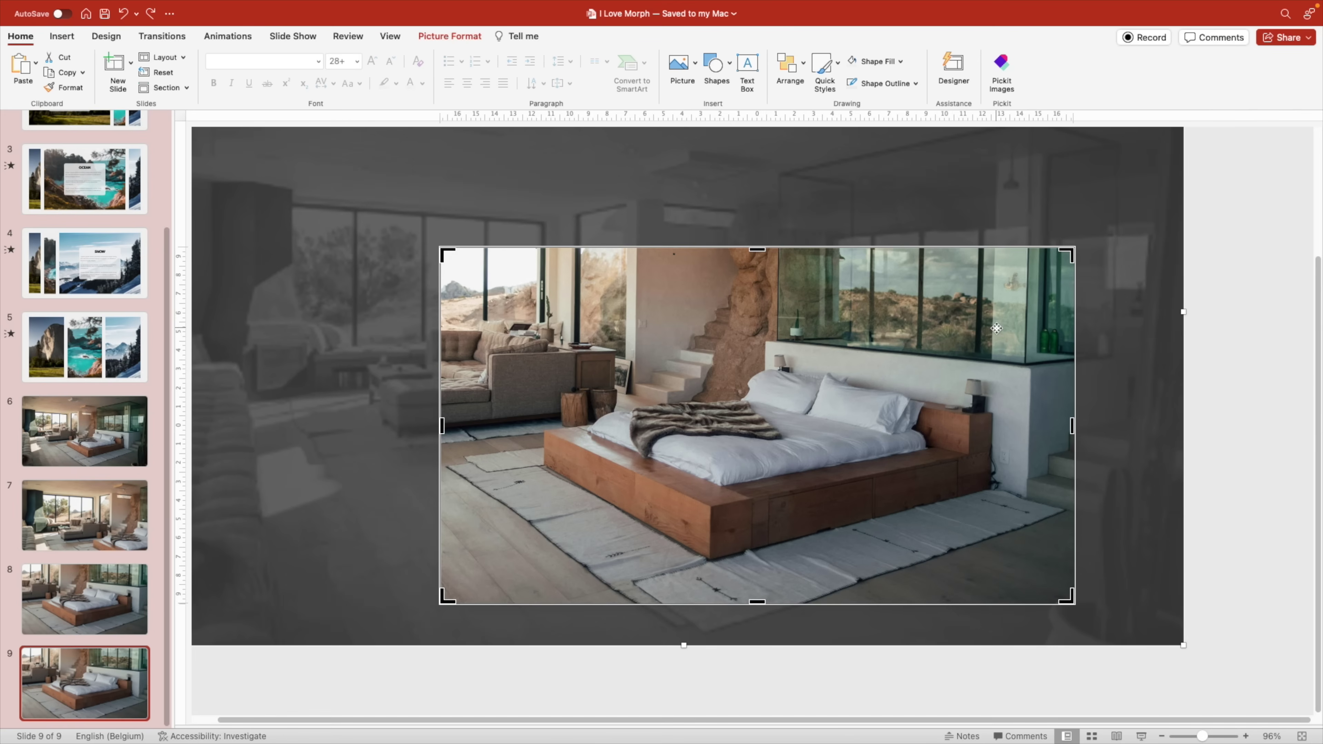
pyautogui.moveTo(998, 325); pyautogui.dragTo(911, 477)
pyautogui.scroll(-4, 1000, 463)
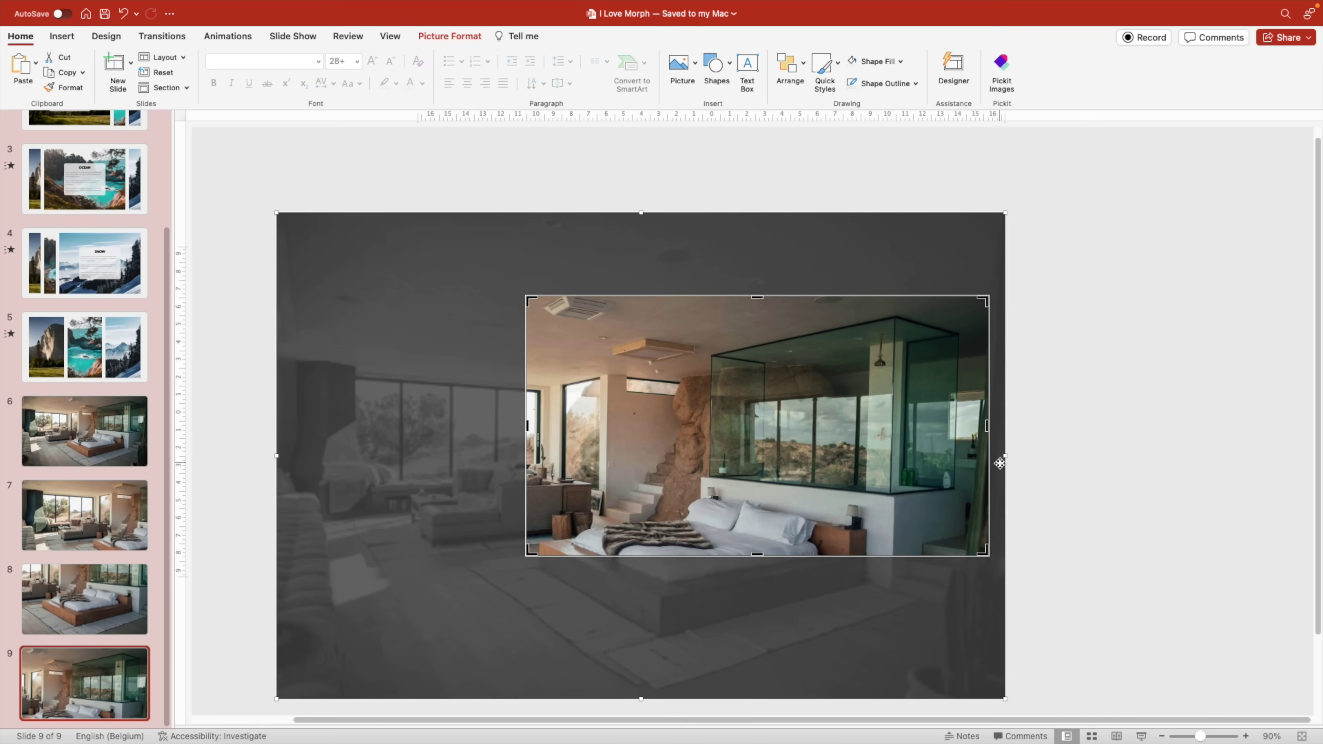
pyautogui.moveTo(317, 677); pyautogui.dragTo(236, 725)
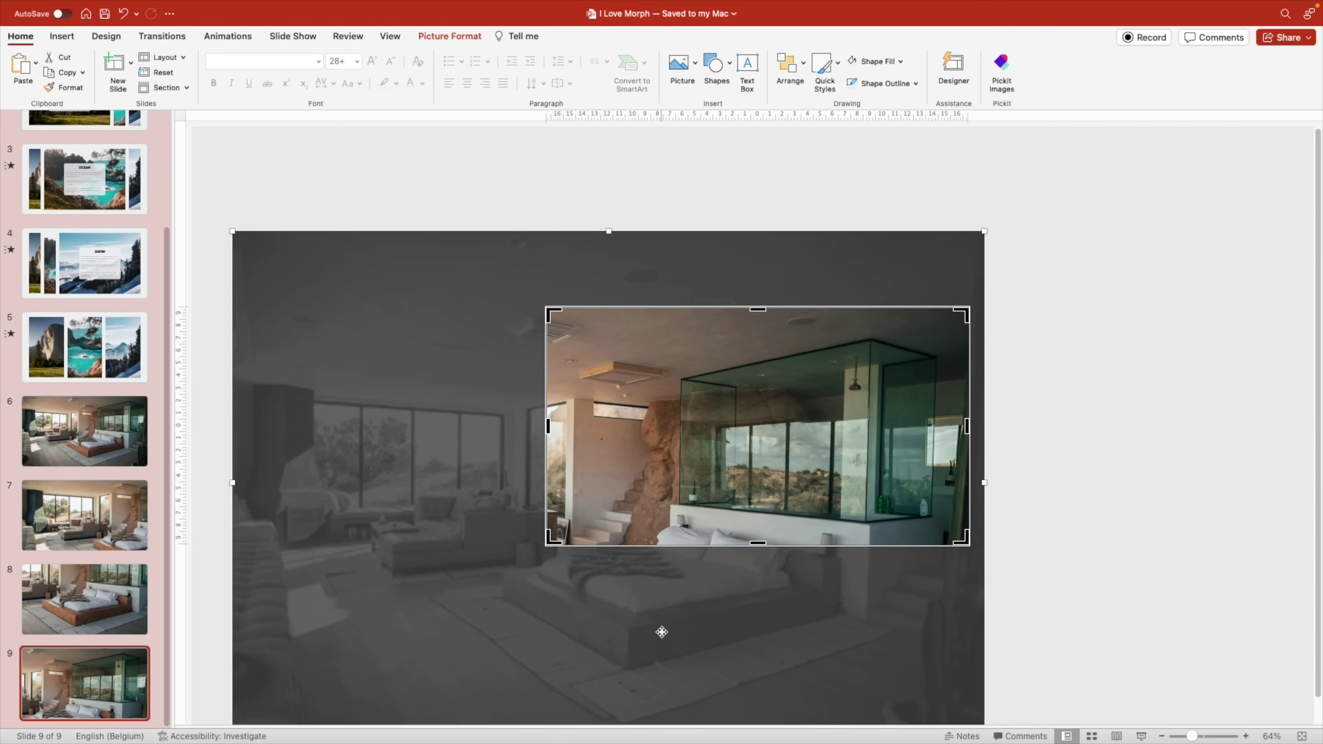
pyautogui.moveTo(912, 522); pyautogui.dragTo(912, 513)
pyautogui.click(1149, 460)
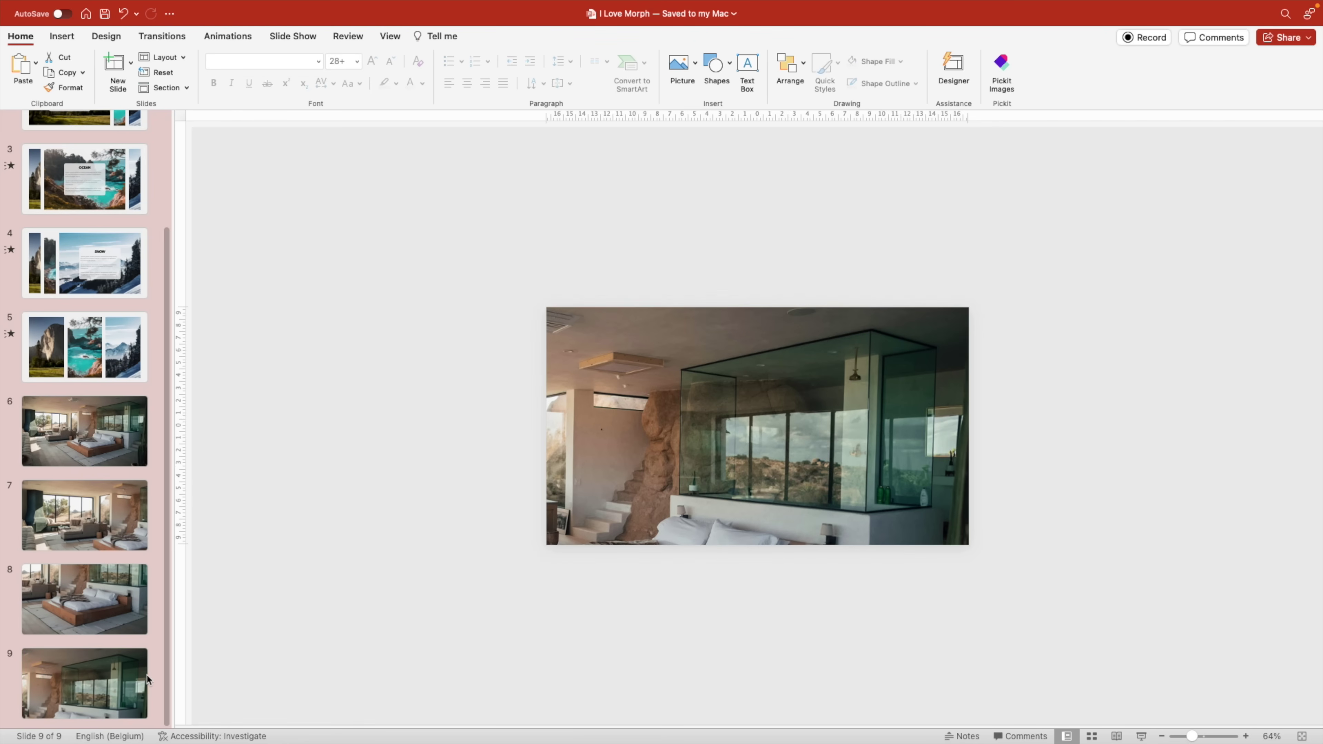
# - Duplicate slide 9 and shrink and move the copy's photo within the crop frame so the whole room fills the slide again
pyautogui.click(99, 671)
pyautogui.press('super+d')
pyautogui.doubleClick(660, 481)
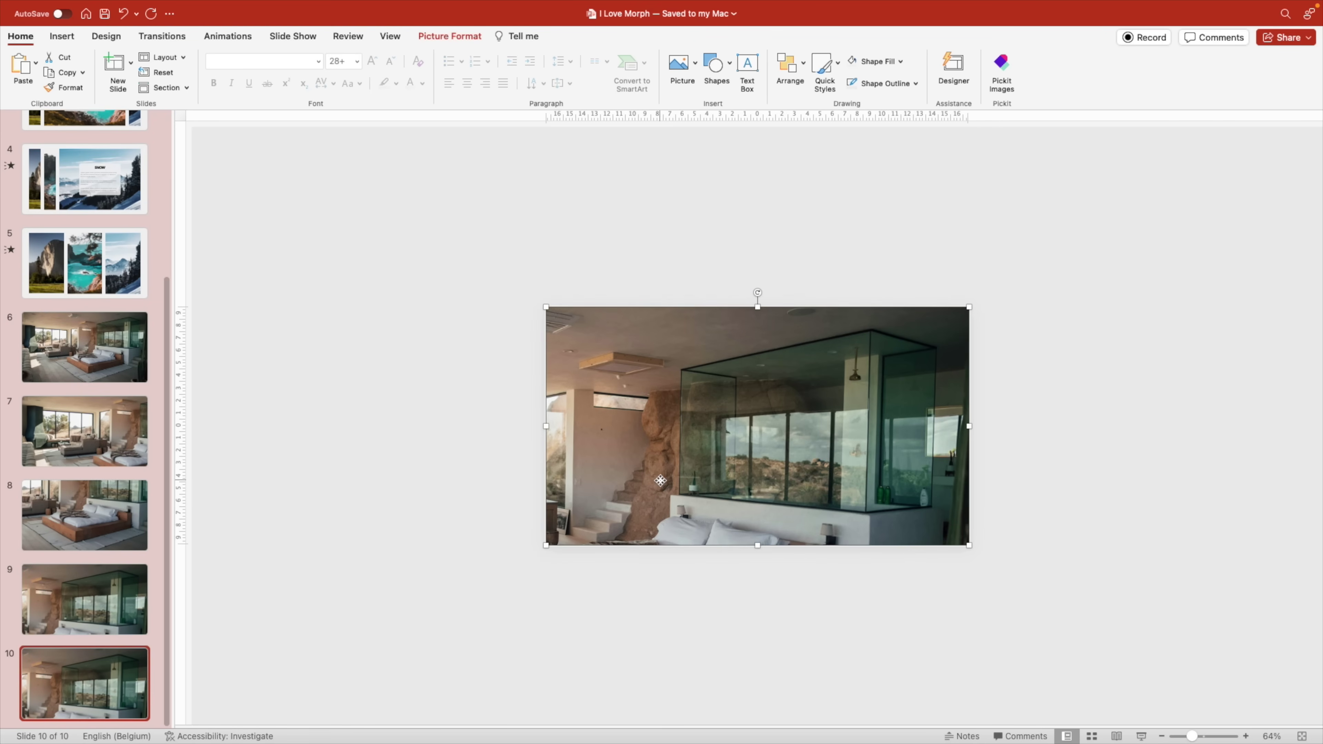
pyautogui.moveTo(234, 222); pyautogui.dragTo(547, 479)
pyautogui.moveTo(807, 633); pyautogui.dragTo(797, 504)
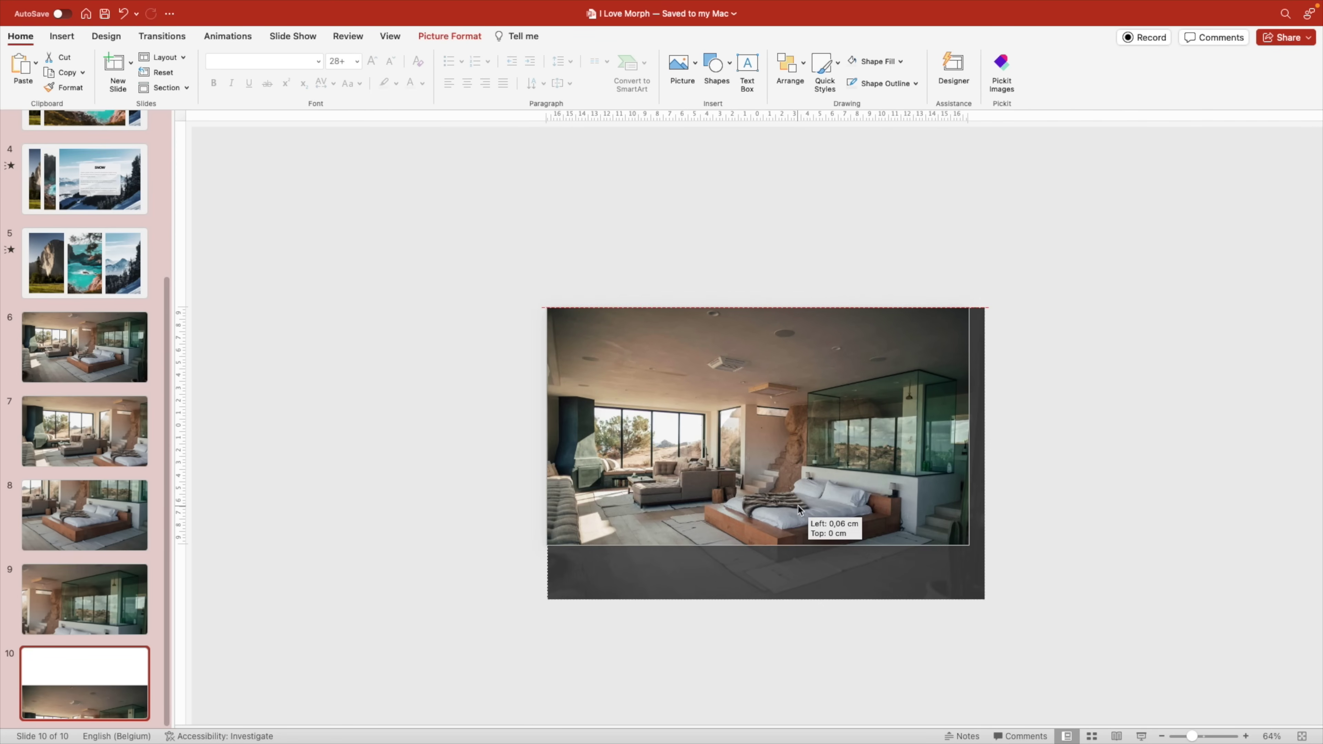
pyautogui.moveTo(983, 606); pyautogui.dragTo(972, 581)
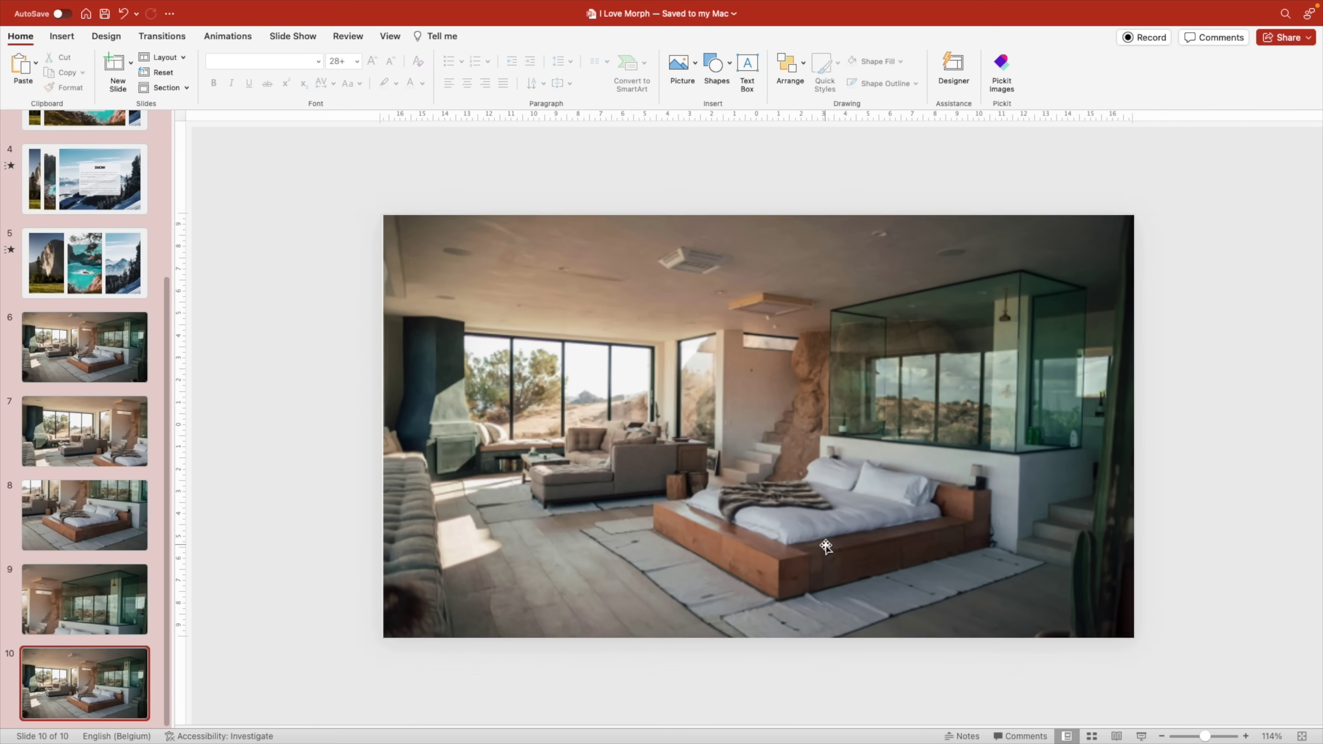
pyautogui.scroll(2, 825, 544)
# - Apply the Morph transition to slides 6 through 10
pyautogui.click(77, 365)
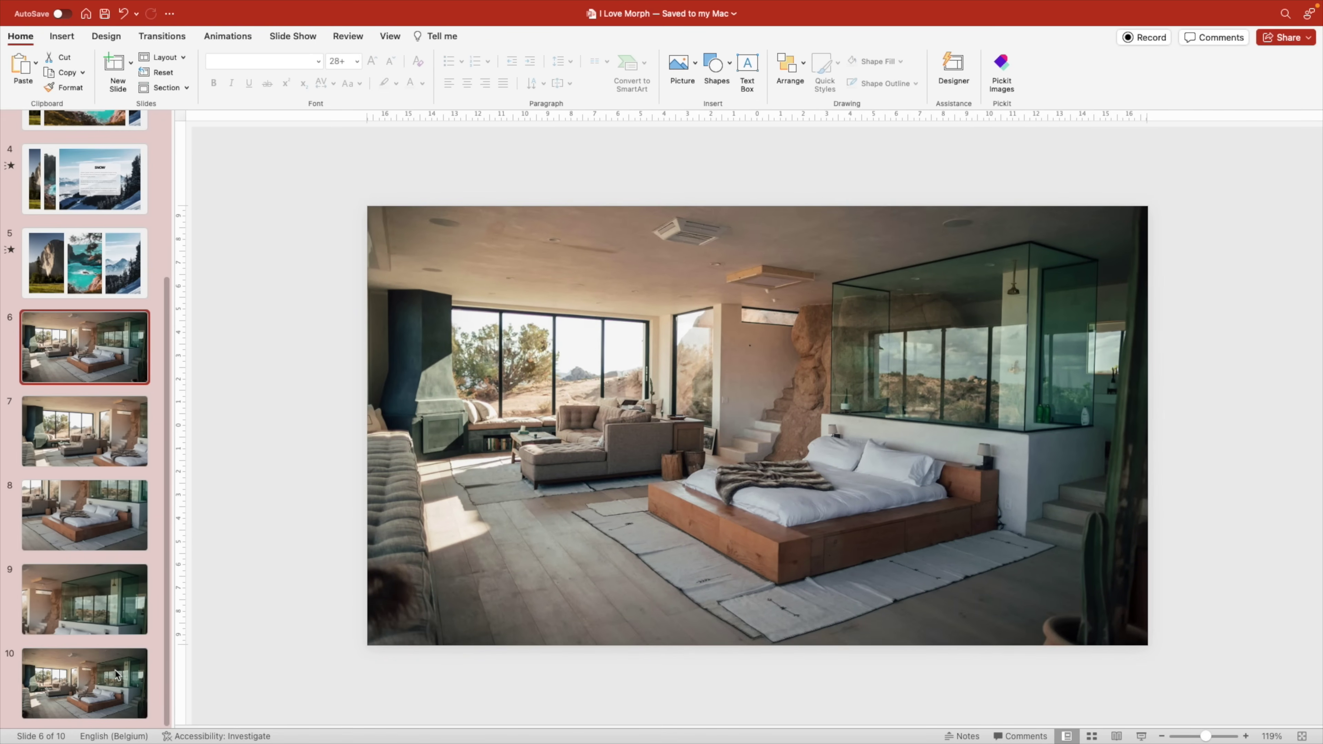
pyautogui.keyDown('shift'); pyautogui.click(112, 677); pyautogui.keyUp('shift')
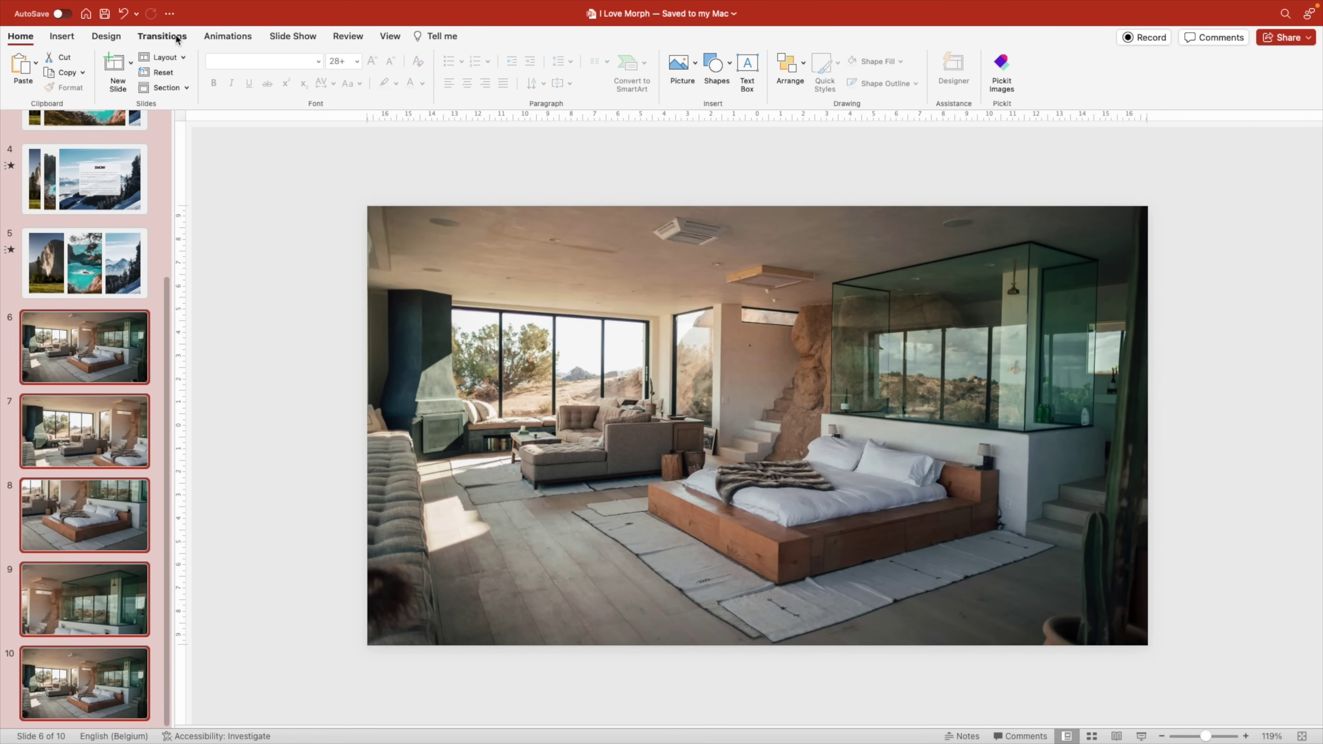
pyautogui.click(162, 36)
pyautogui.click(159, 67)
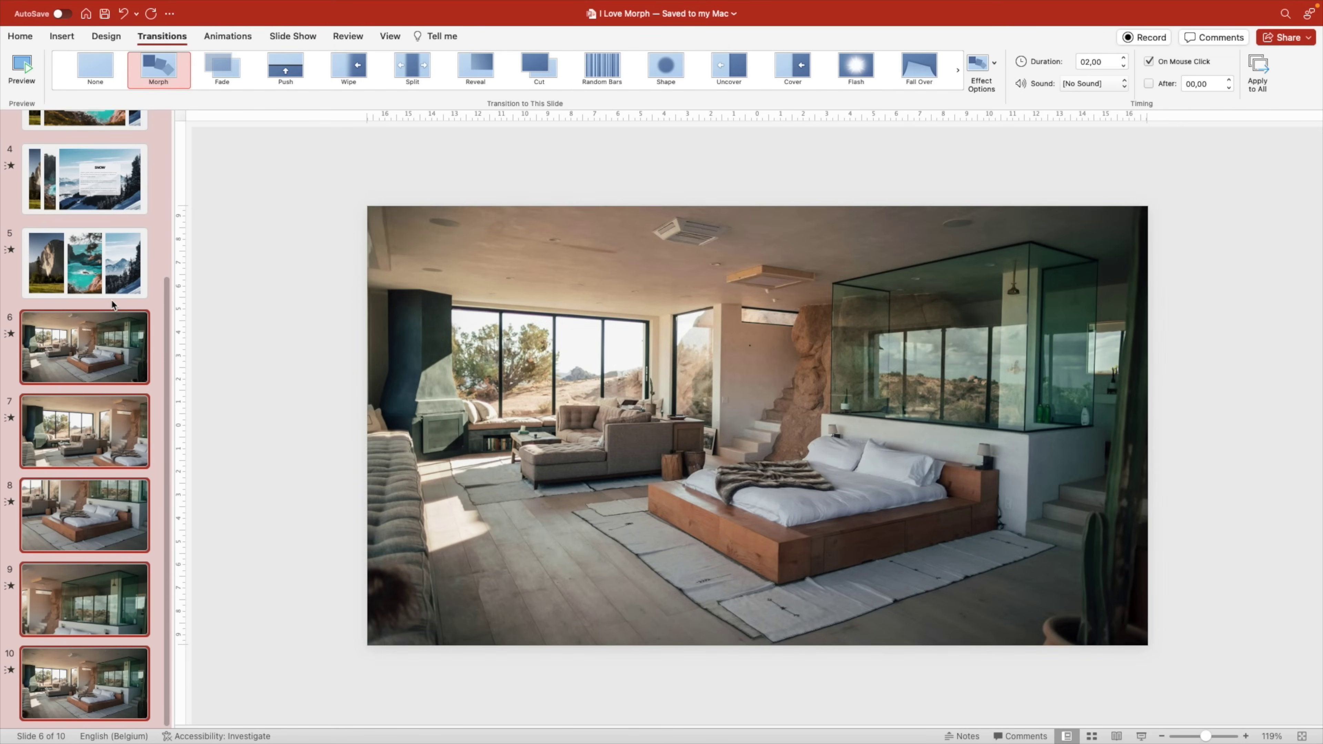
# - Copy the "MOUNTAINS" text box from slide 2 onto slide 7
pyautogui.scroll(5, 111, 302)
pyautogui.click(78, 235)
pyautogui.click(740, 331)
pyautogui.scroll(-3, 112, 536)
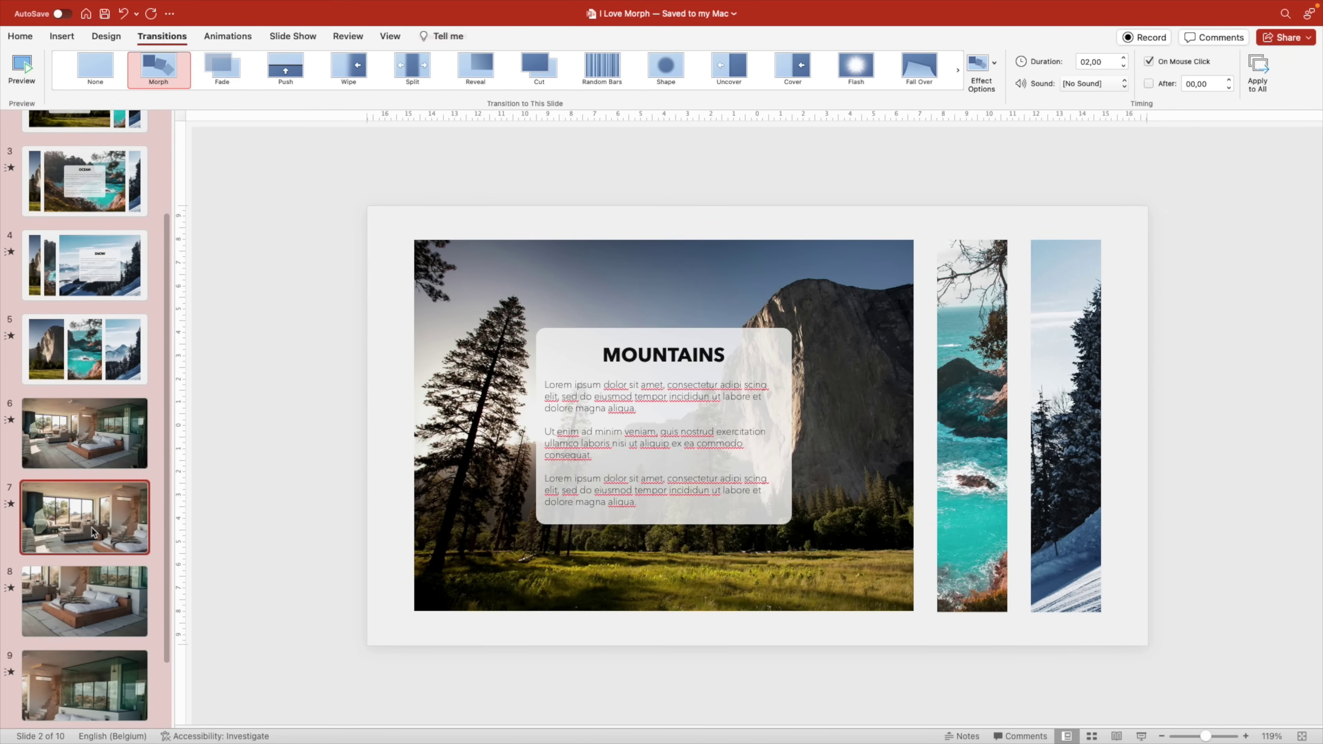
pyautogui.click(112, 537)
pyautogui.press('super+v')
# - Delete the last paragraph of slide 7's text box and shorten the box to fit the remaining text
pyautogui.moveTo(593, 456); pyautogui.dragTo(1055, 601)
pyautogui.press('BackSpace')
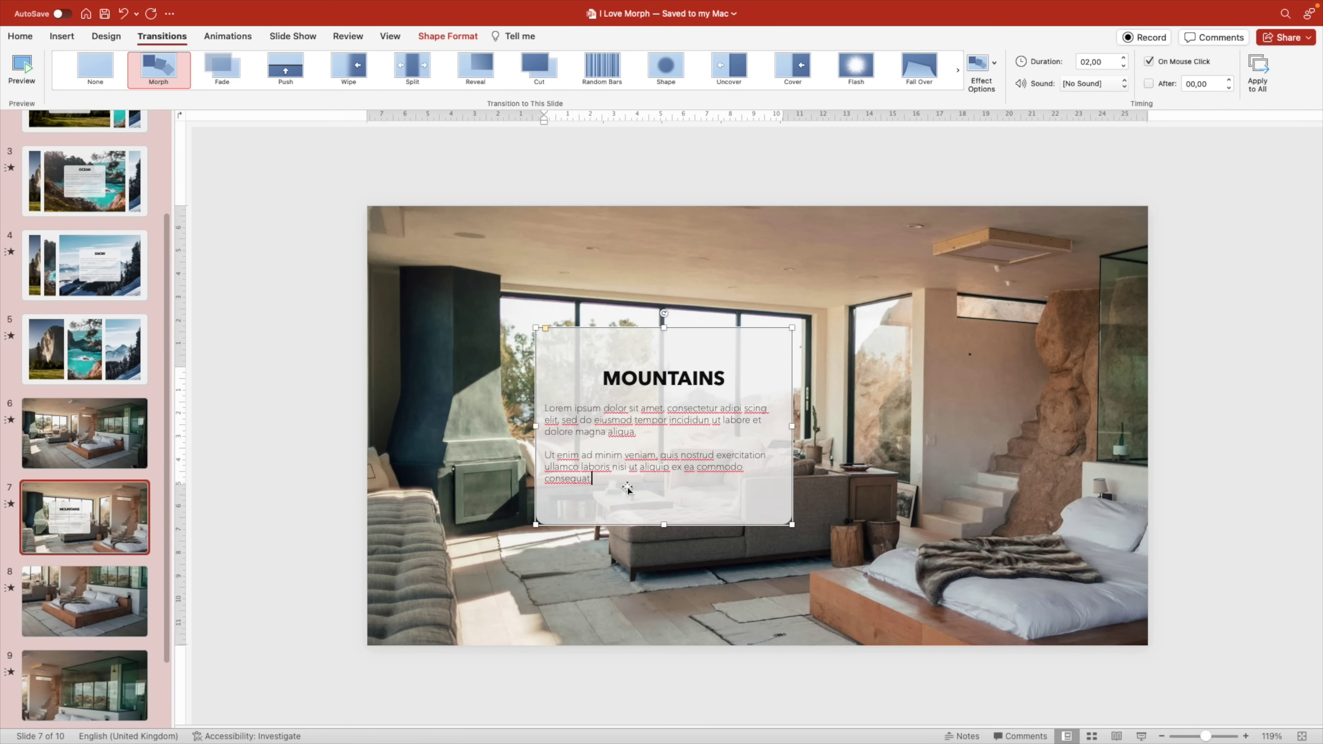
pyautogui.moveTo(663, 525); pyautogui.dragTo(663, 467)
# - Change the text box heading to "Living room" and move the box to the lower-right area of slide 7
pyautogui.doubleClick(666, 350)
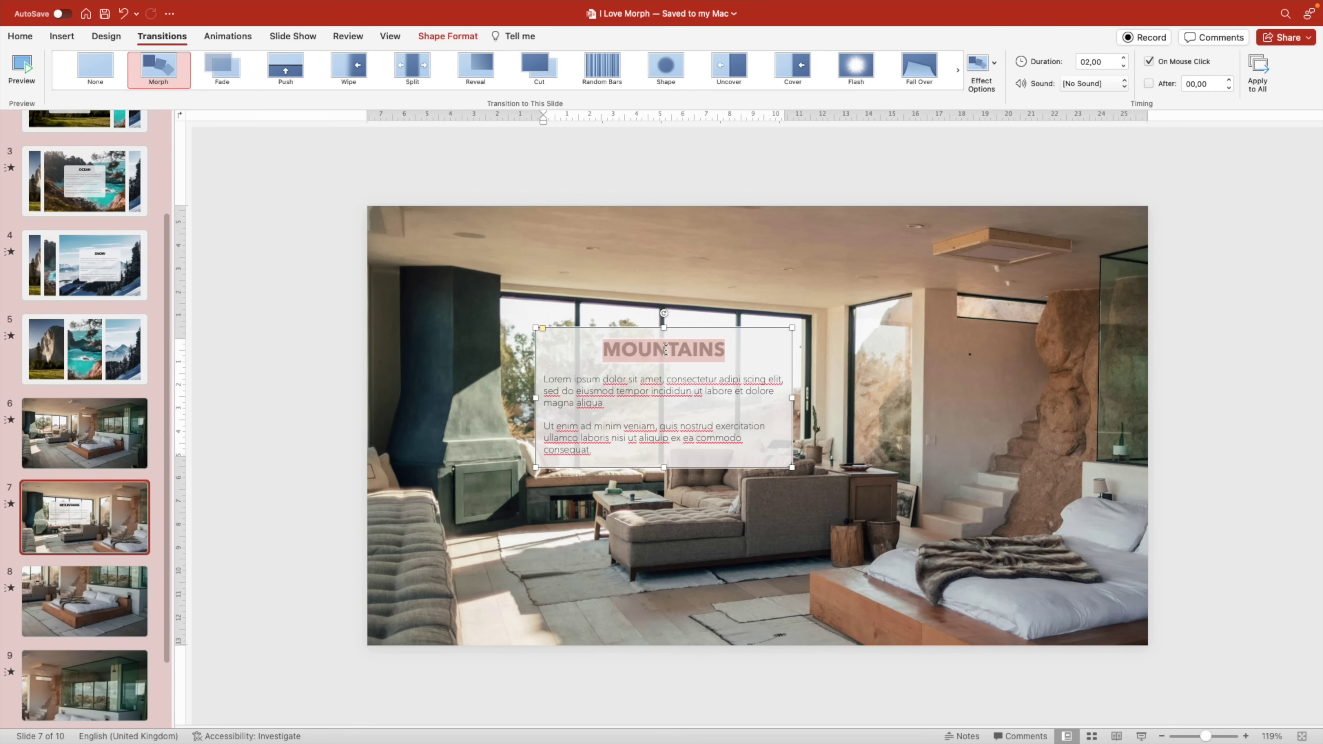
pyautogui.write('Living roo')
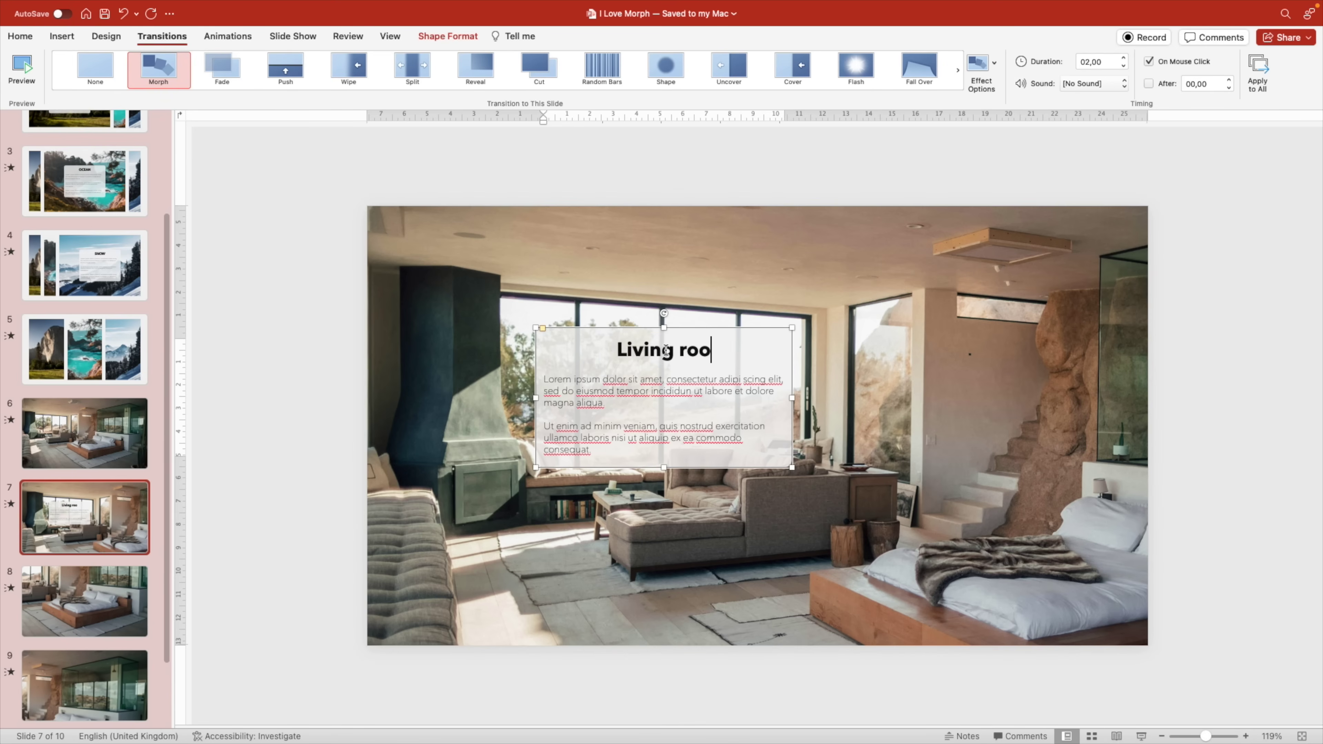
pyautogui.write('m')
pyautogui.moveTo(751, 327); pyautogui.dragTo(1055, 470)
# - Place a copy of the text box in the lower-left area of slide 8 and change its heading to "Bedroom"
pyautogui.click(88, 625)
pyautogui.moveTo(1035, 490); pyautogui.dragTo(446, 496)
pyautogui.click(556, 495)
pyautogui.write('Be')
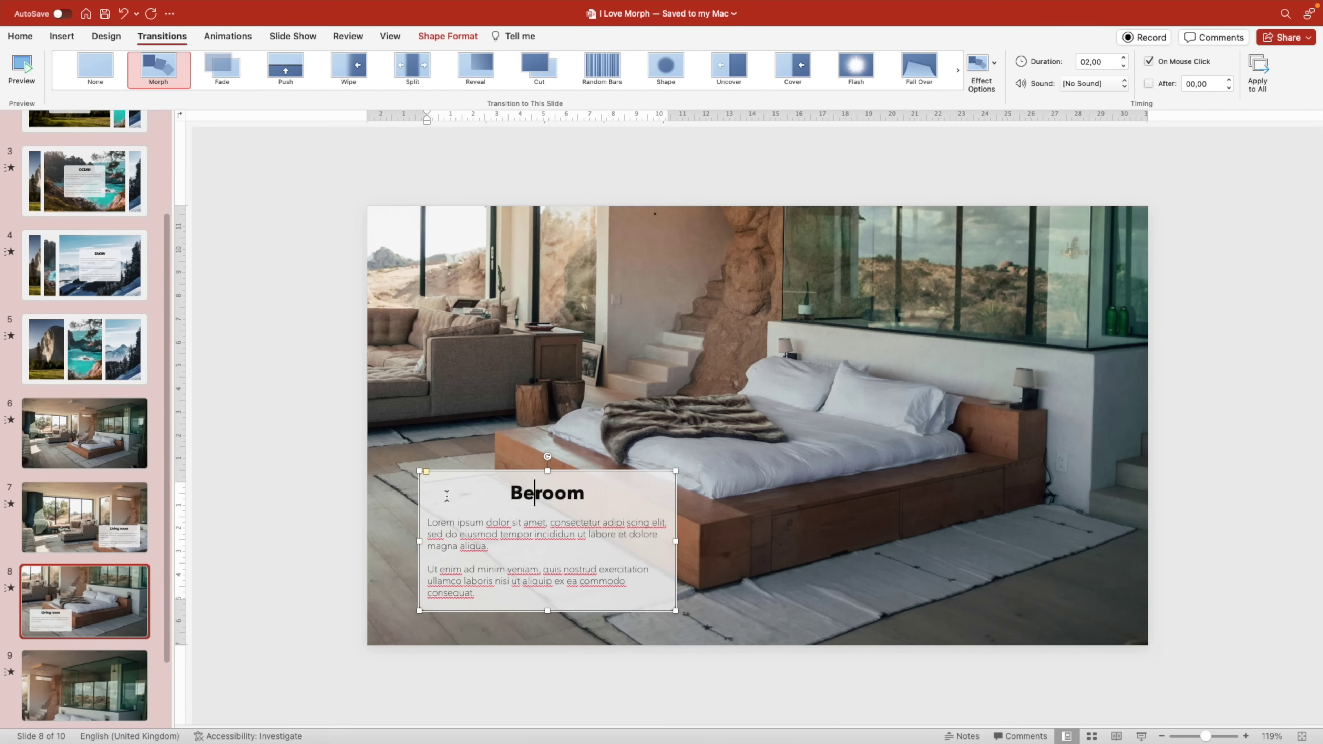
pyautogui.write('d')
# - Delete the last two words of the "Bedroom" text on slide 8 and shorten the box to fit
pyautogui.moveTo(580, 581); pyautogui.dragTo(691, 612)
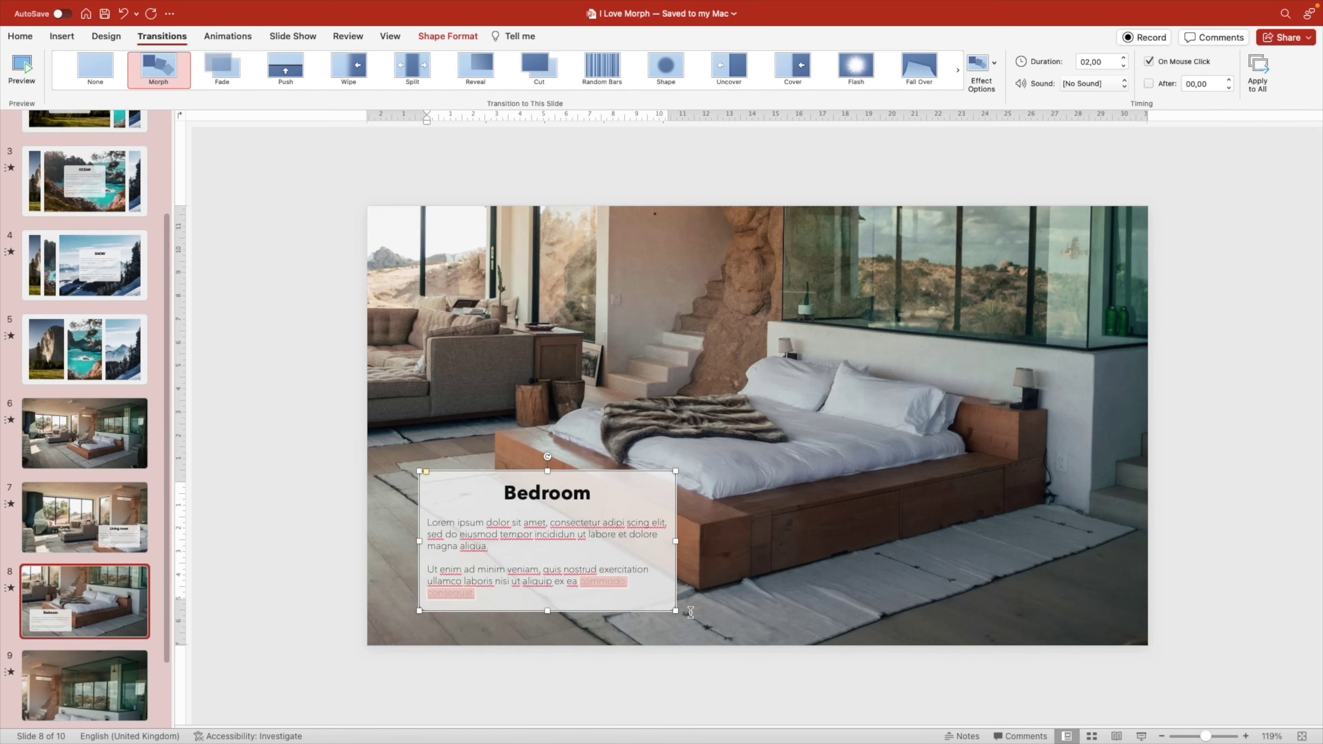
pyautogui.press('BackSpace')
pyautogui.moveTo(547, 611); pyautogui.dragTo(549, 588)
# - Place a copy of the "Bedroom" text box in the upper-left area of slide 9 and change its heading to "Bathroom"
pyautogui.moveTo(610, 477); pyautogui.dragTo(619, 243)
pyautogui.press('super+c')
pyautogui.scroll(-1, 103, 654)
pyautogui.click(103, 656)
pyautogui.press('super+v')
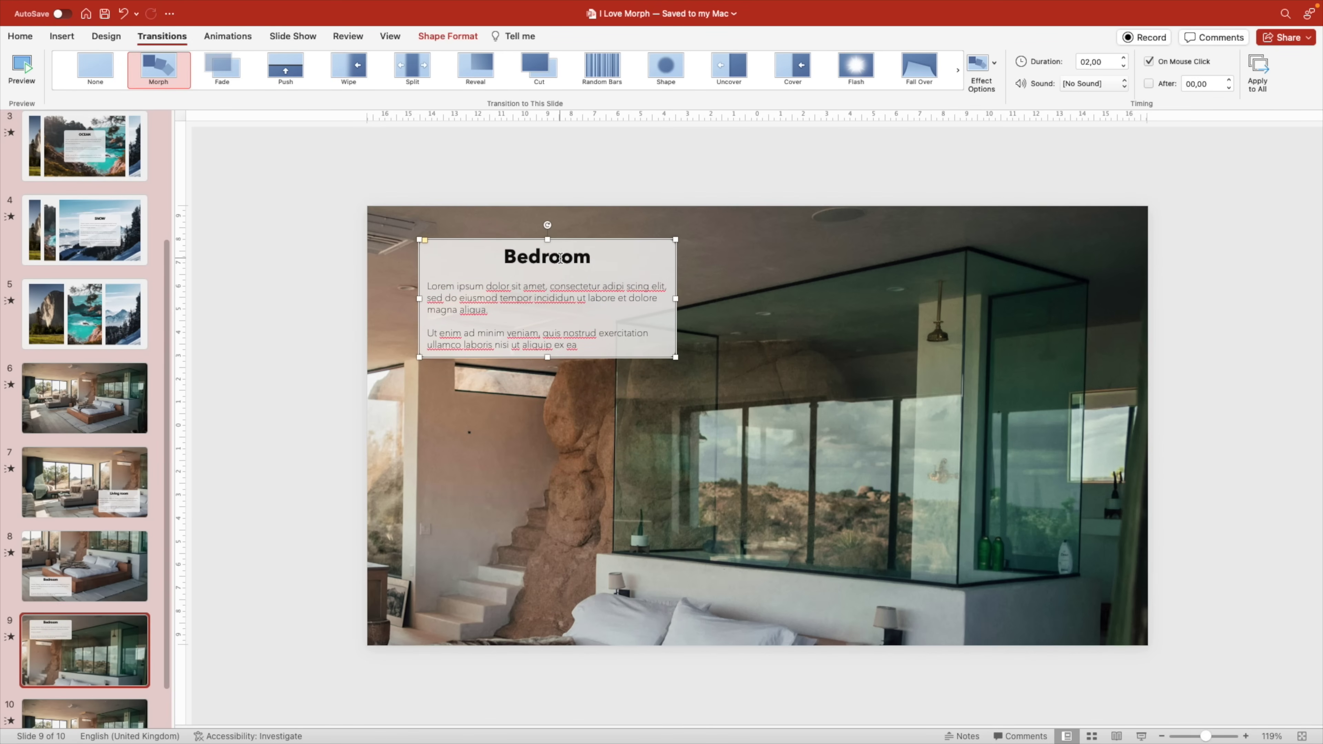
pyautogui.doubleClick(557, 257)
pyautogui.write('Bahtroom')
pyautogui.press('Escape')
# - Place a smaller copy of the text box in the lower-left area of slide 10, with the heading "Contact us!" and only the first paragraph
pyautogui.scroll(-2, 90, 626)
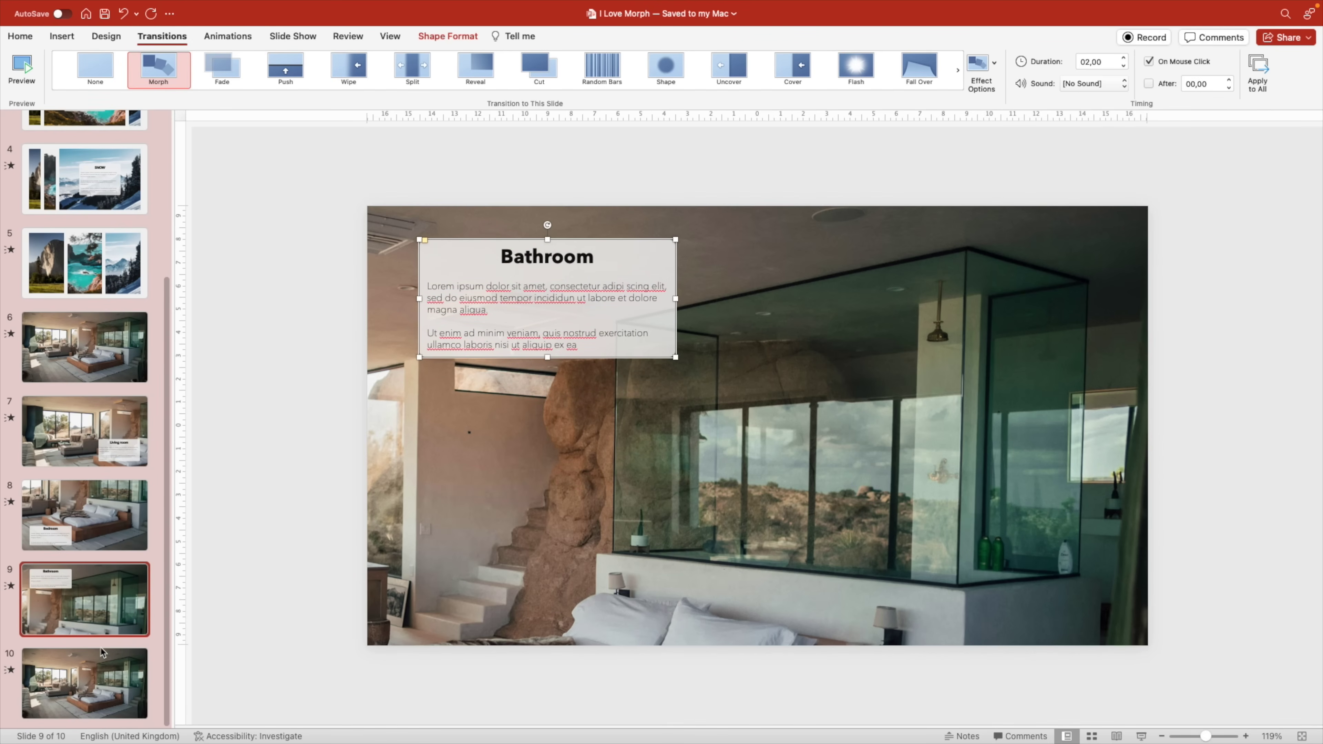
pyautogui.click(102, 655)
pyautogui.press('super+v')
pyautogui.moveTo(628, 359); pyautogui.dragTo(650, 601)
pyautogui.doubleClick(553, 503)
pyautogui.write('Contact usç')
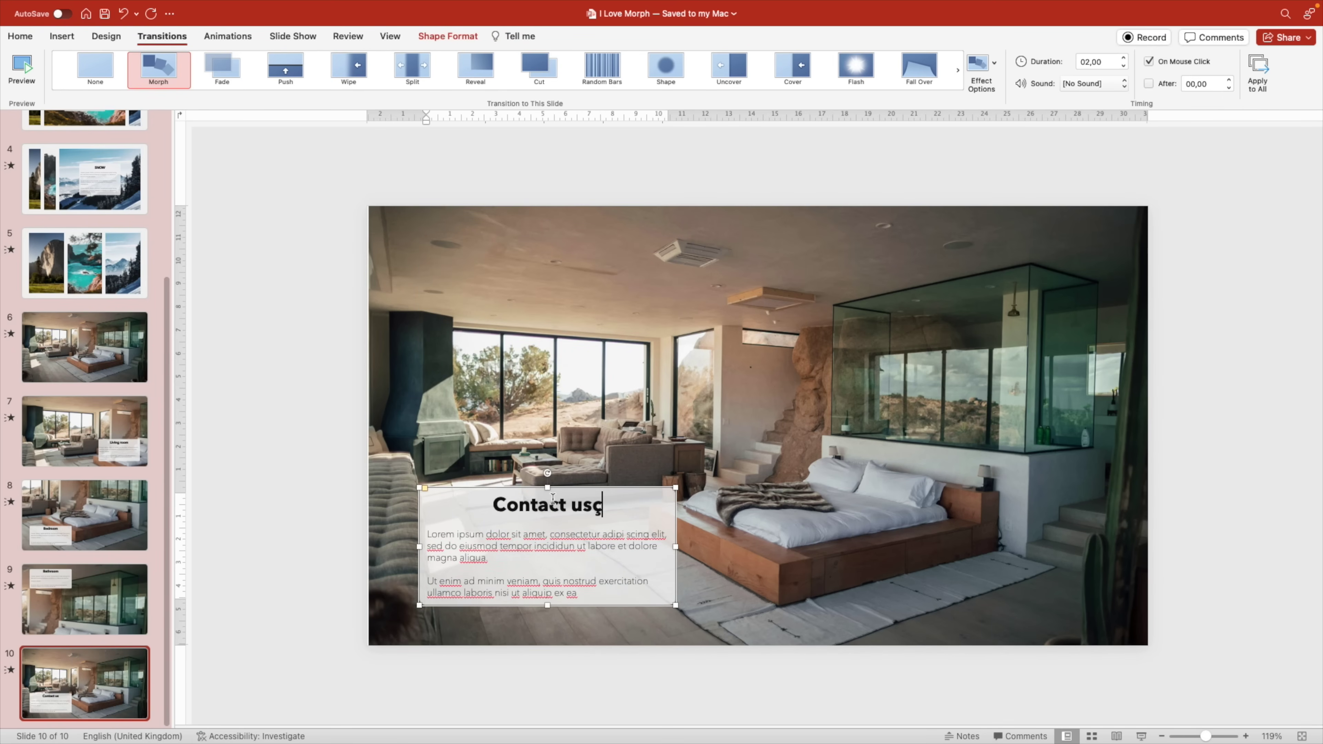
pyautogui.press('BackSpace')
pyautogui.write('!')
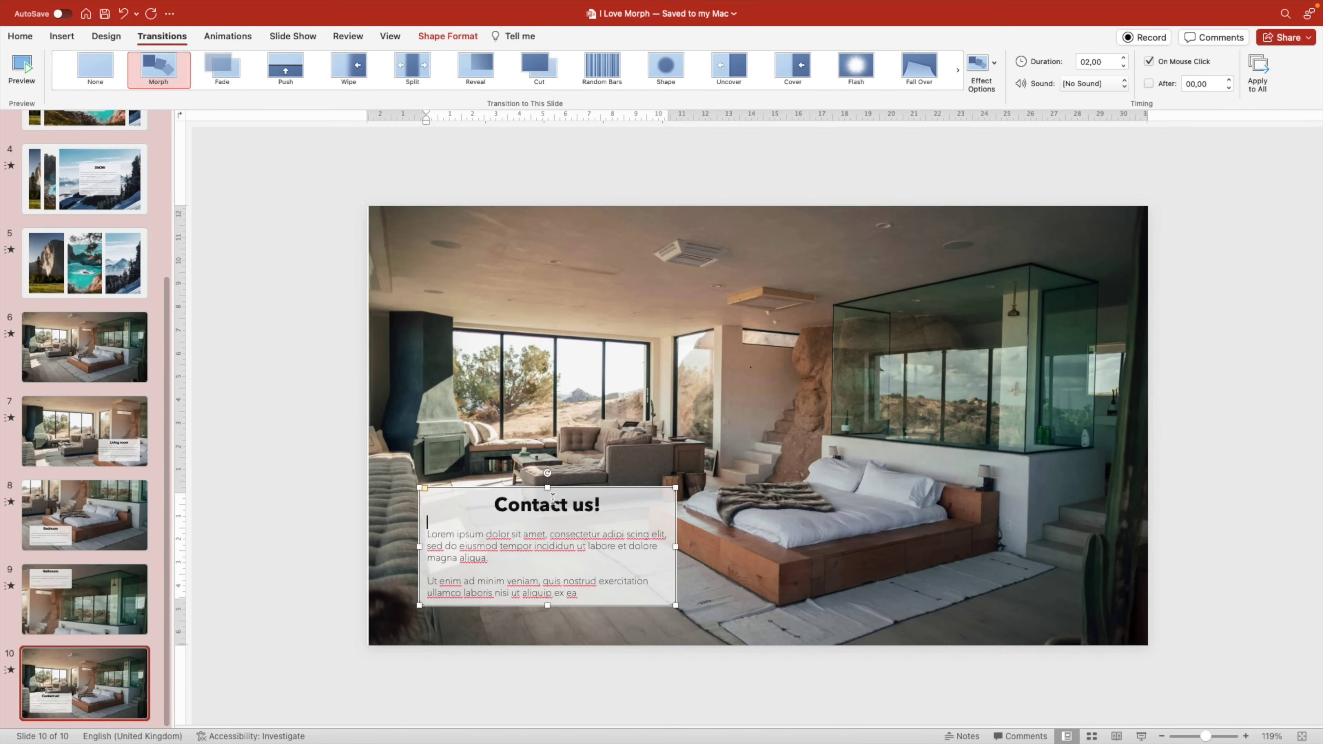
pyautogui.moveTo(582, 488); pyautogui.dragTo(581, 529)
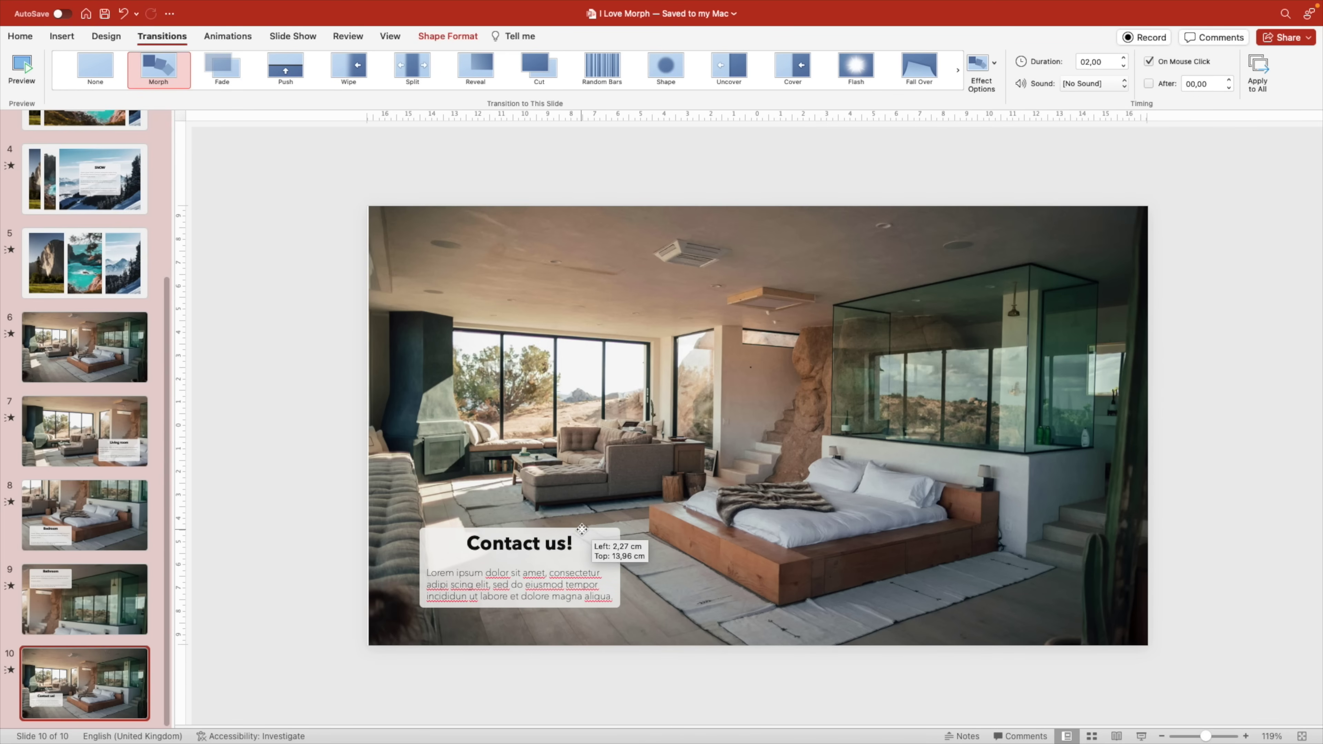
pyautogui.click(296, 464)
# - Play the slide show from slide 6 and advance through the room views to check the Morph transitions
pyautogui.click(141, 373)
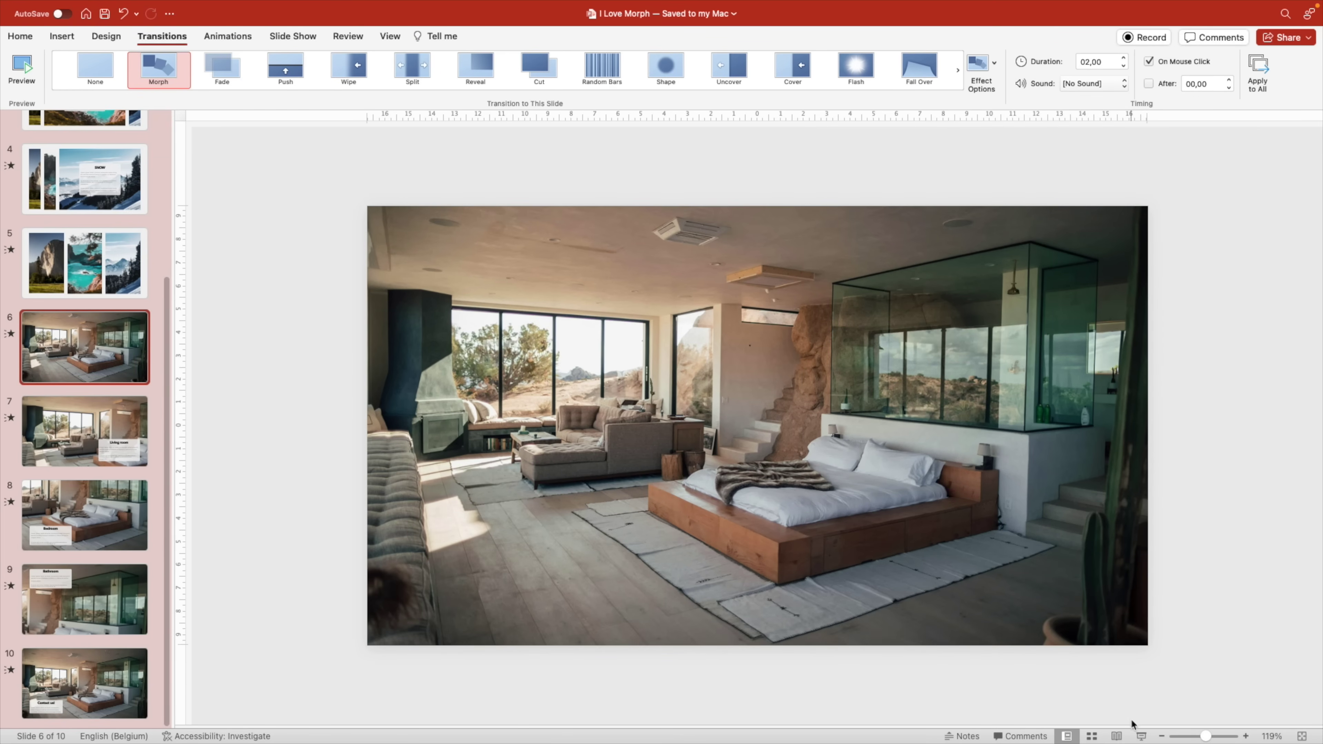
pyautogui.click(1141, 736)
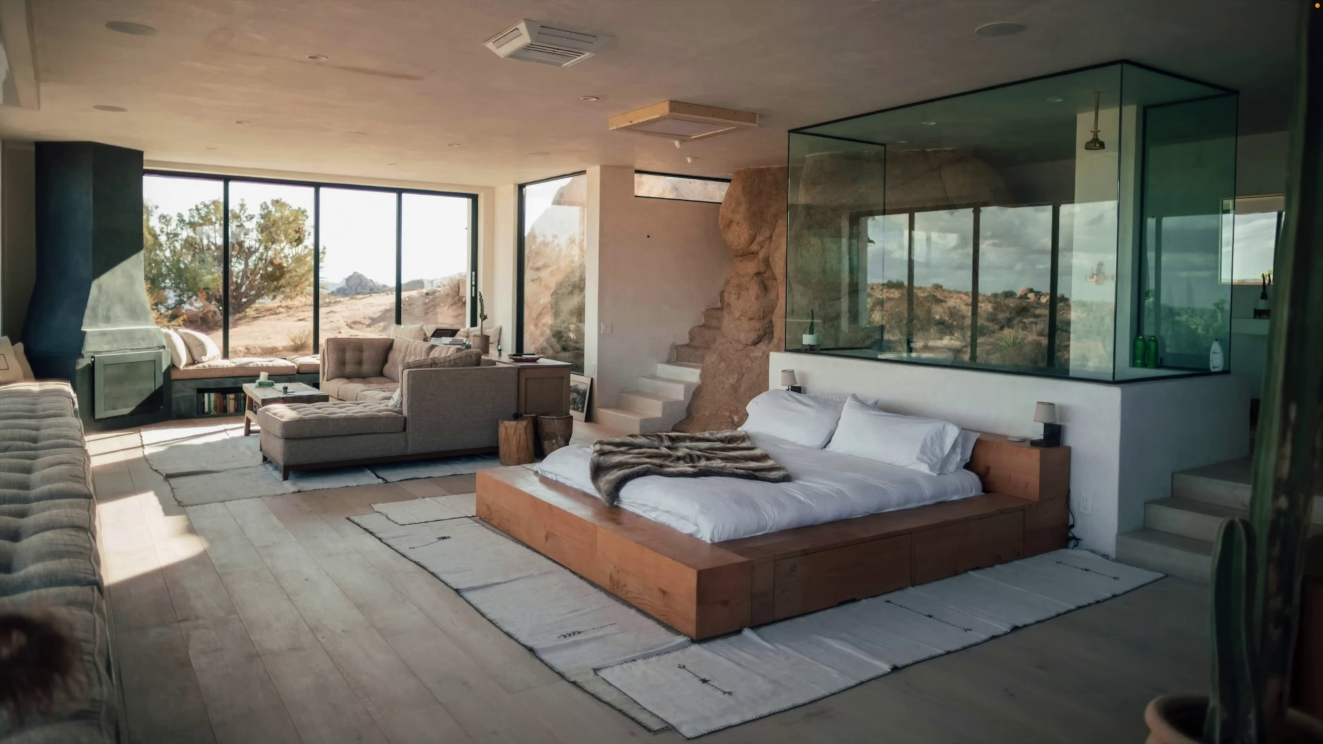
pyautogui.press('Right')
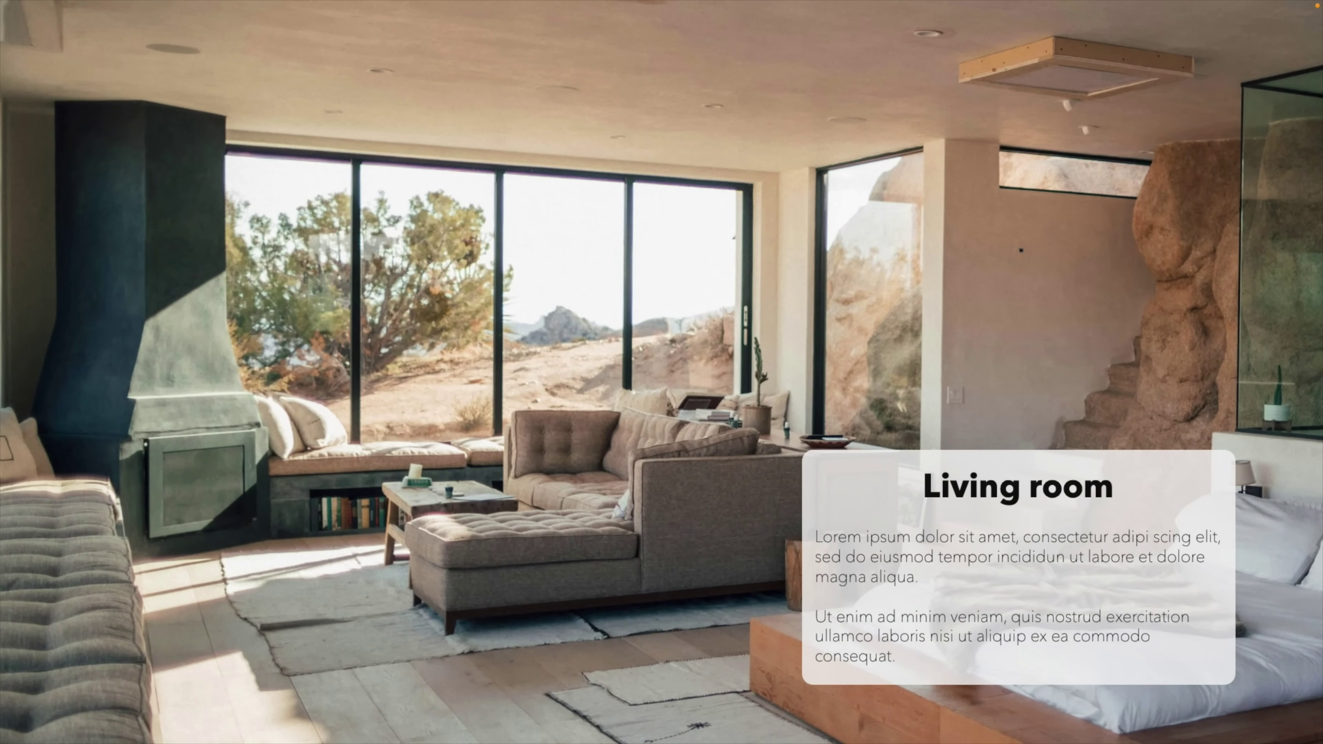
pyautogui.press('Right')
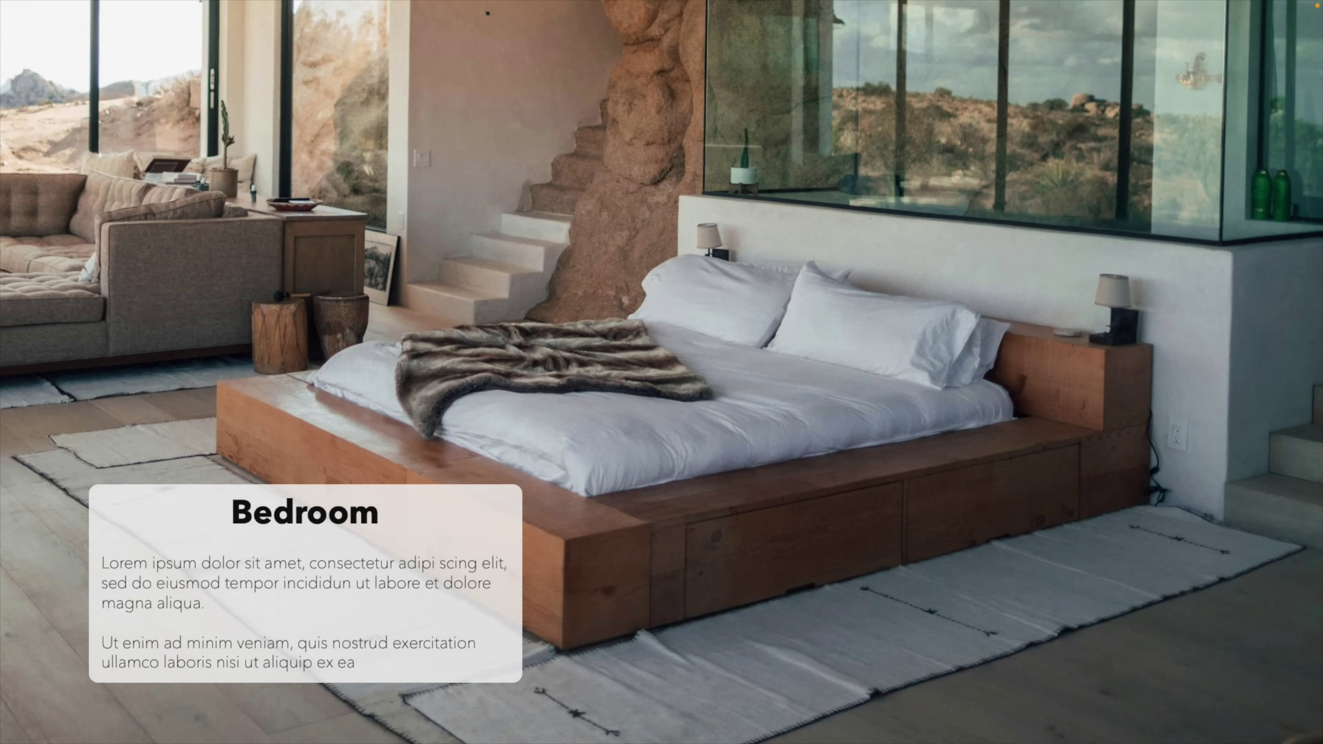
pyautogui.press('Right')
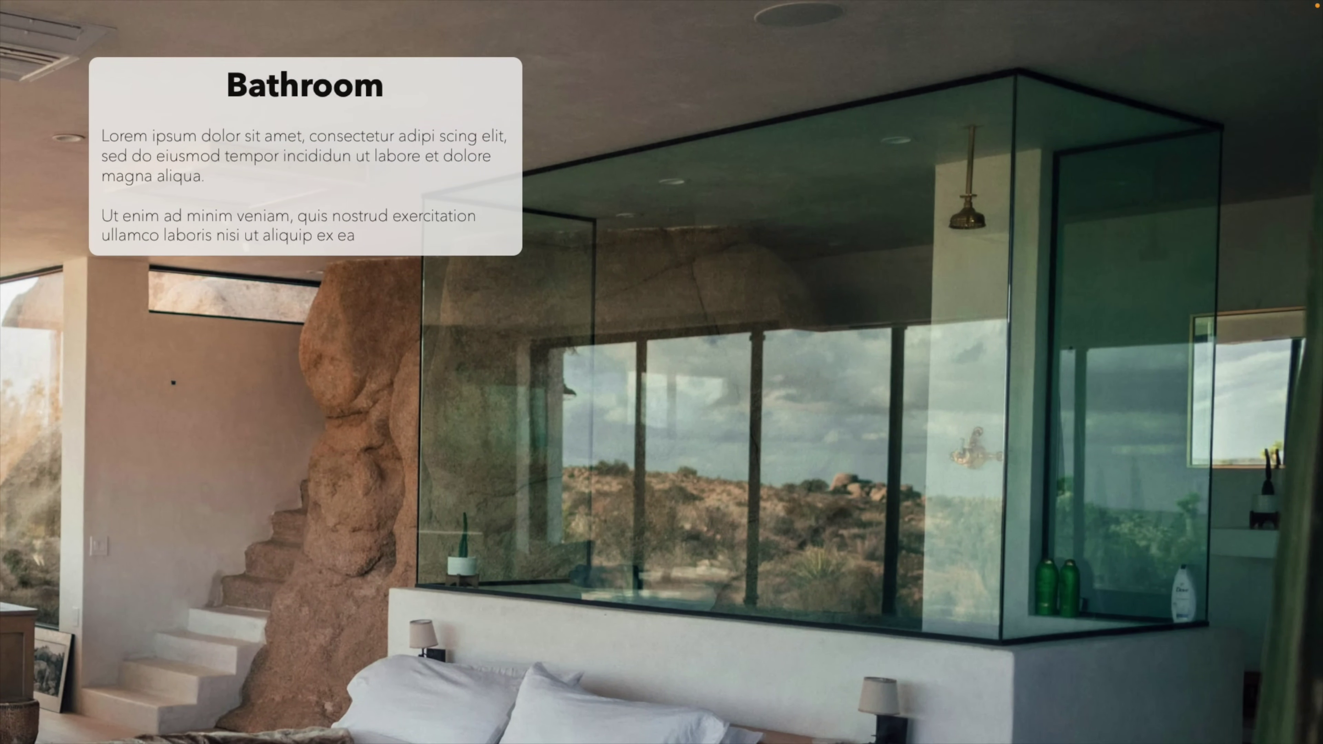
pyautogui.press('Right')
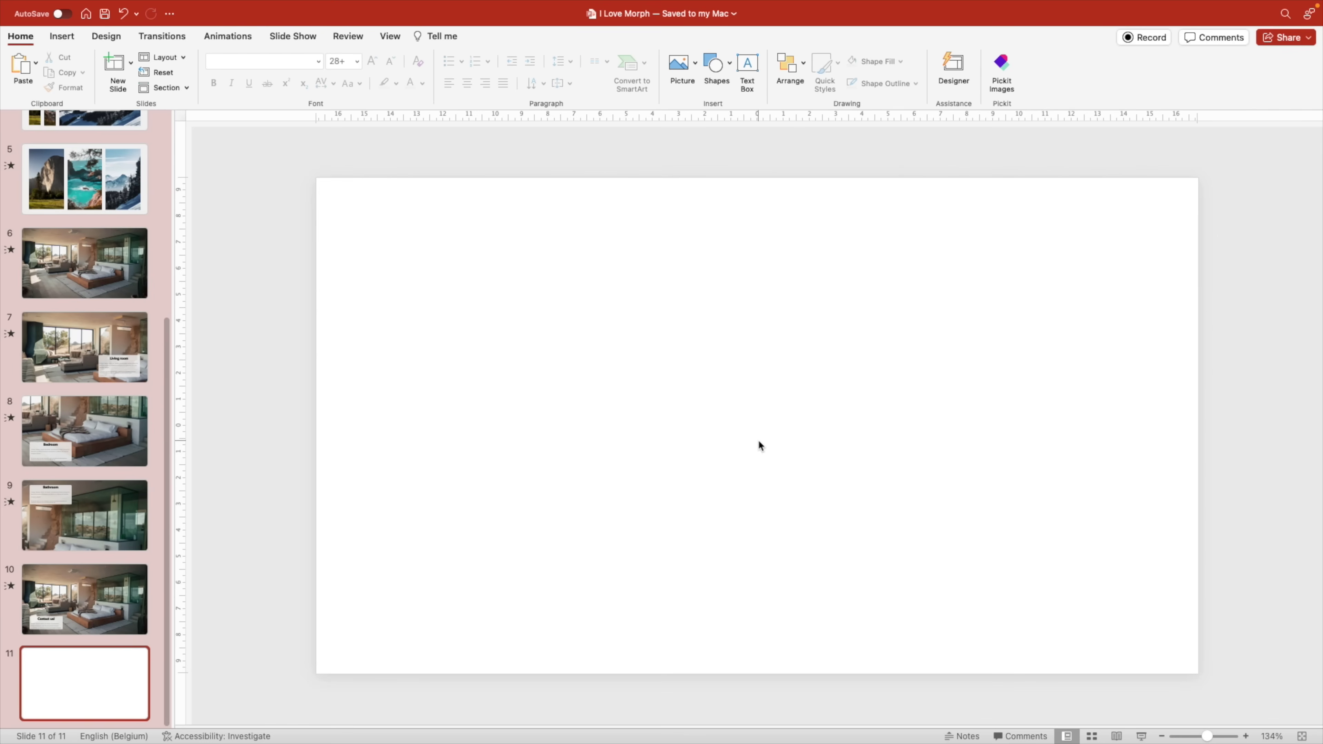
# - Search the stock images for "nature" to fill the blank slide 11
pyautogui.click(62, 36)
pyautogui.click(364, 65)
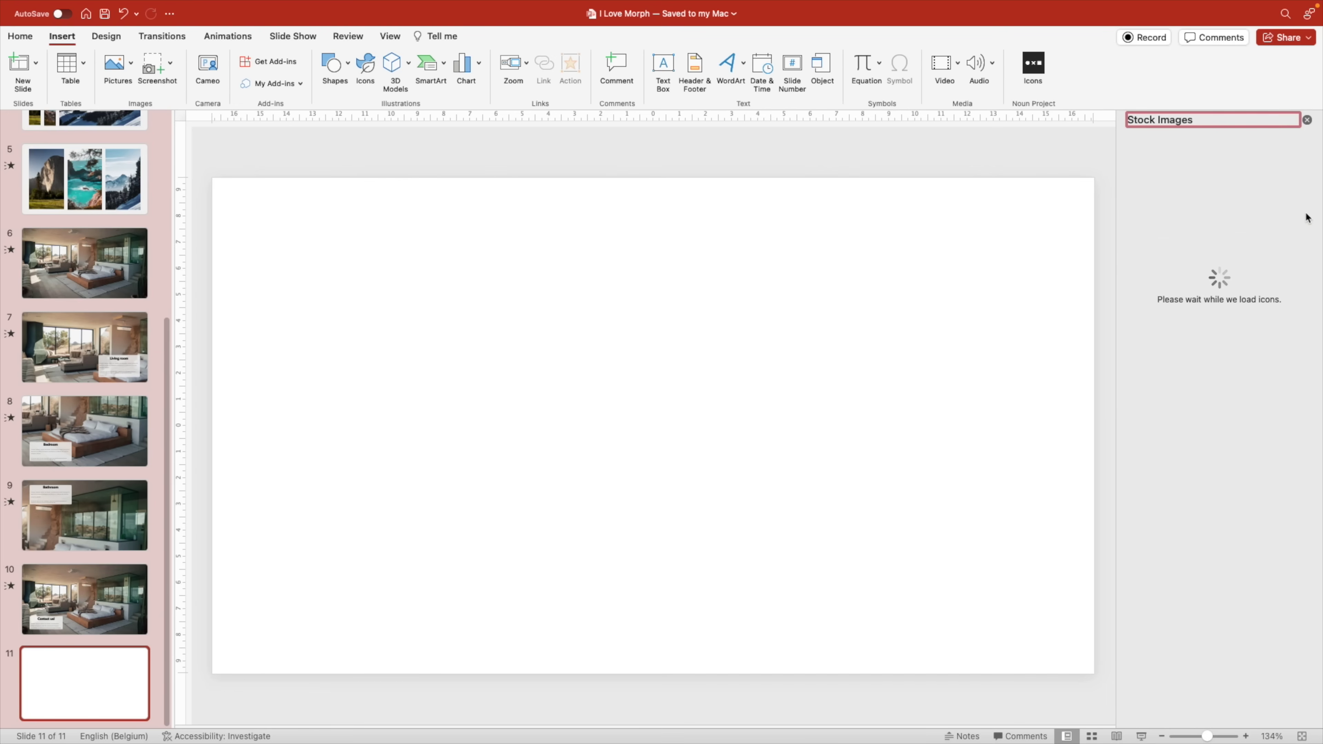
pyautogui.click(1165, 155)
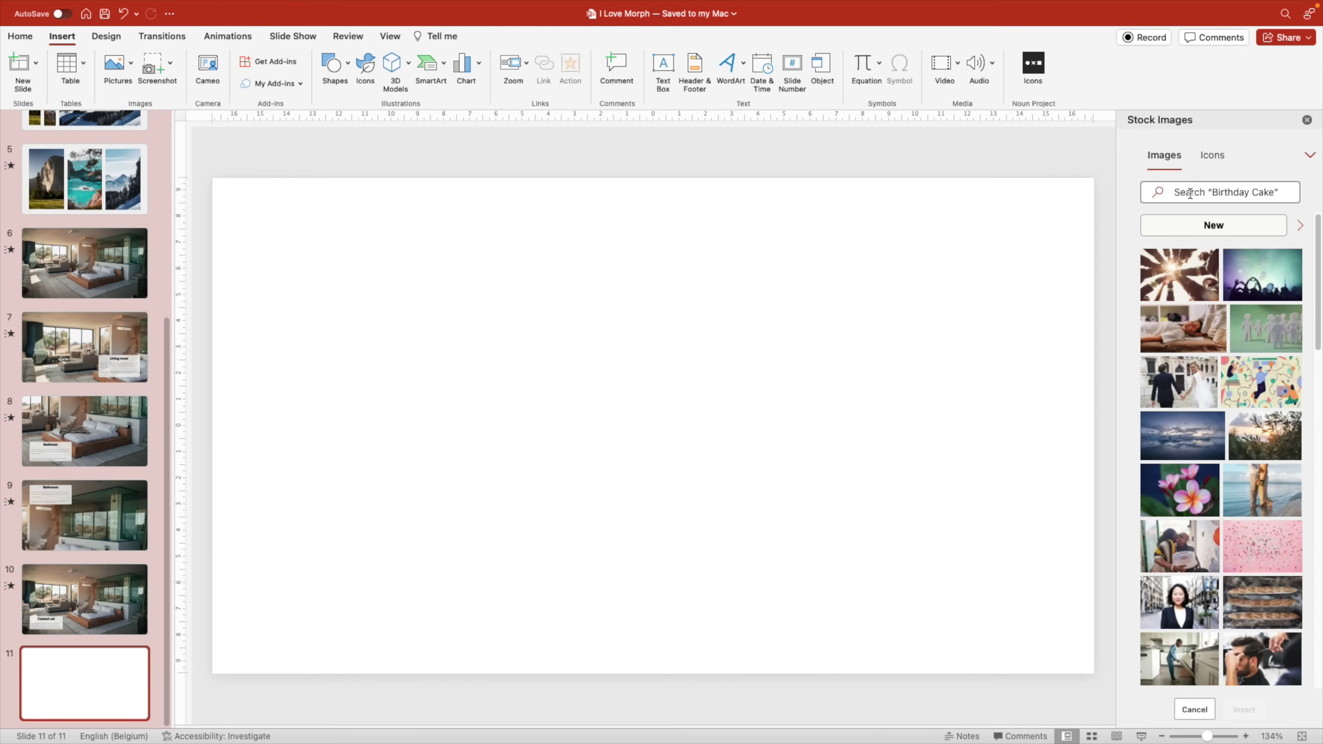
pyautogui.write('nature')
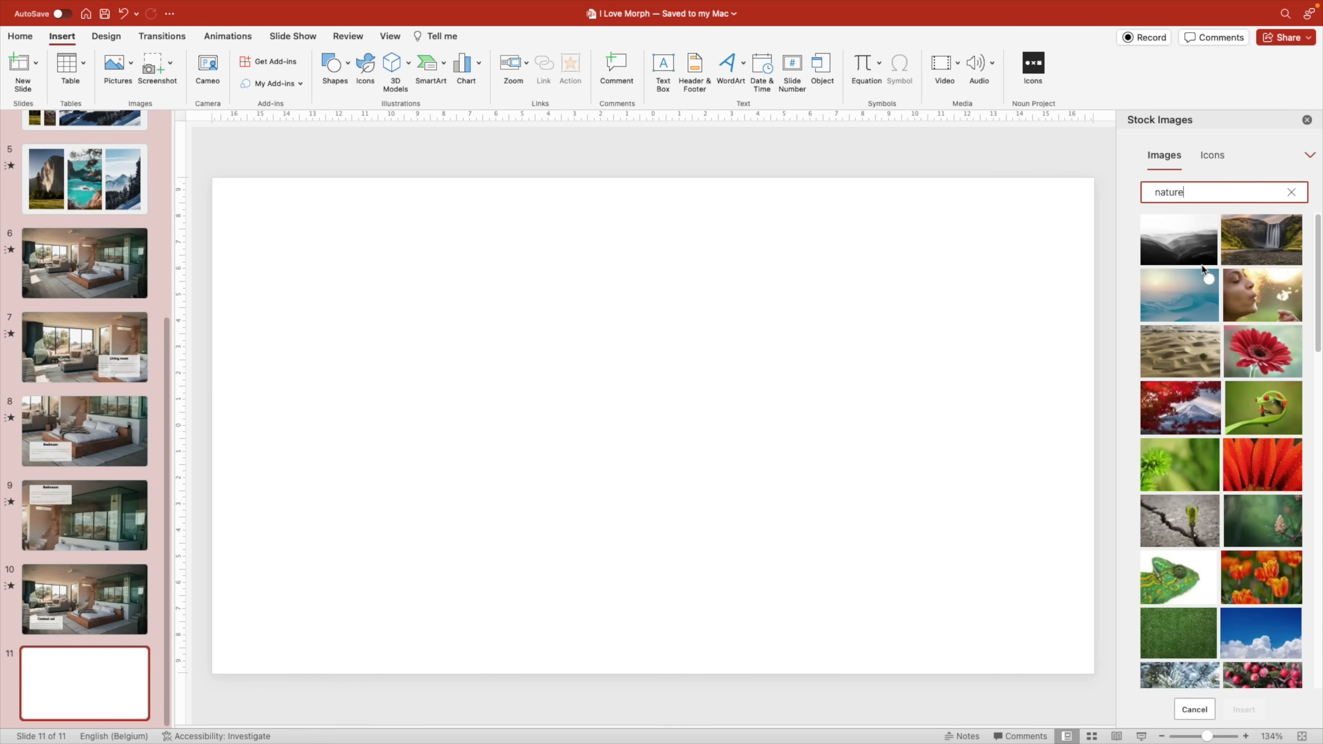
# - Insert five nature photos, including the misty hills, waterfalls, cracked-ground sprout and foggy pine forest, and move them nearer the centre of slide 11
pyautogui.click(1196, 253)
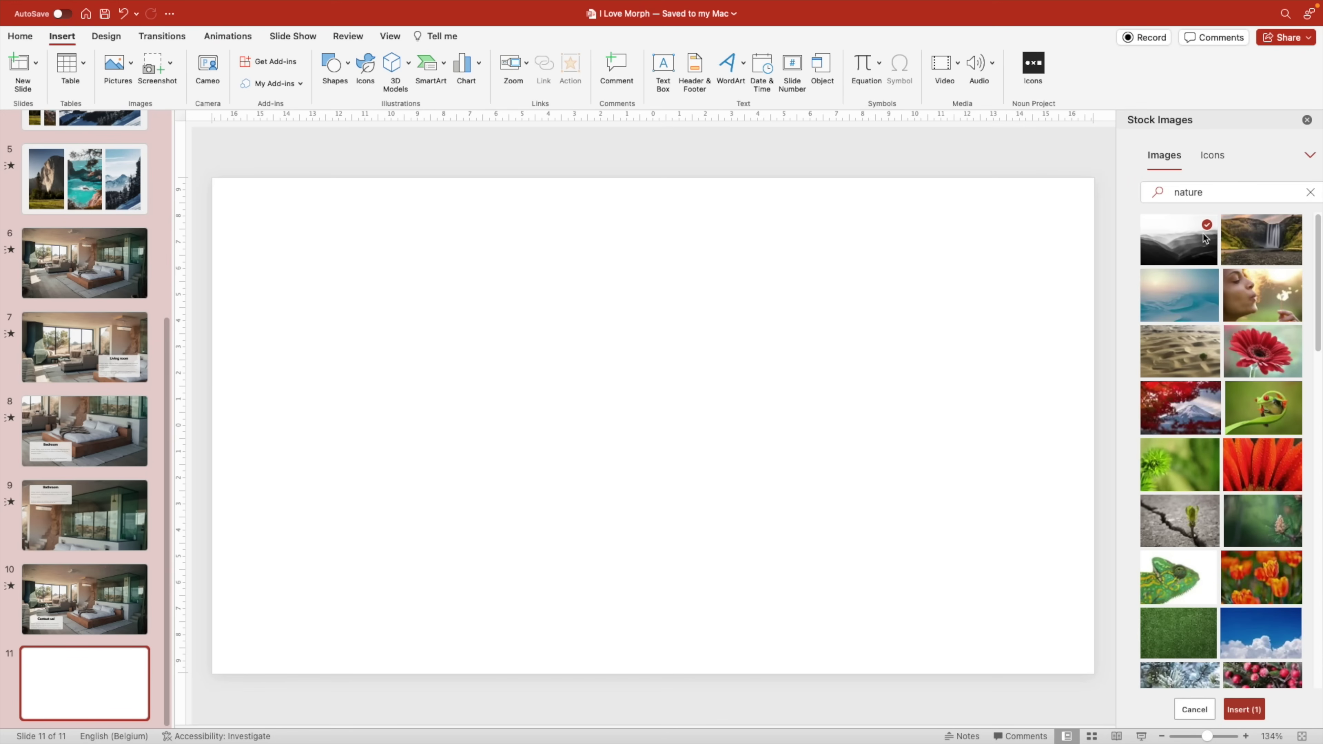
pyautogui.click(1267, 238)
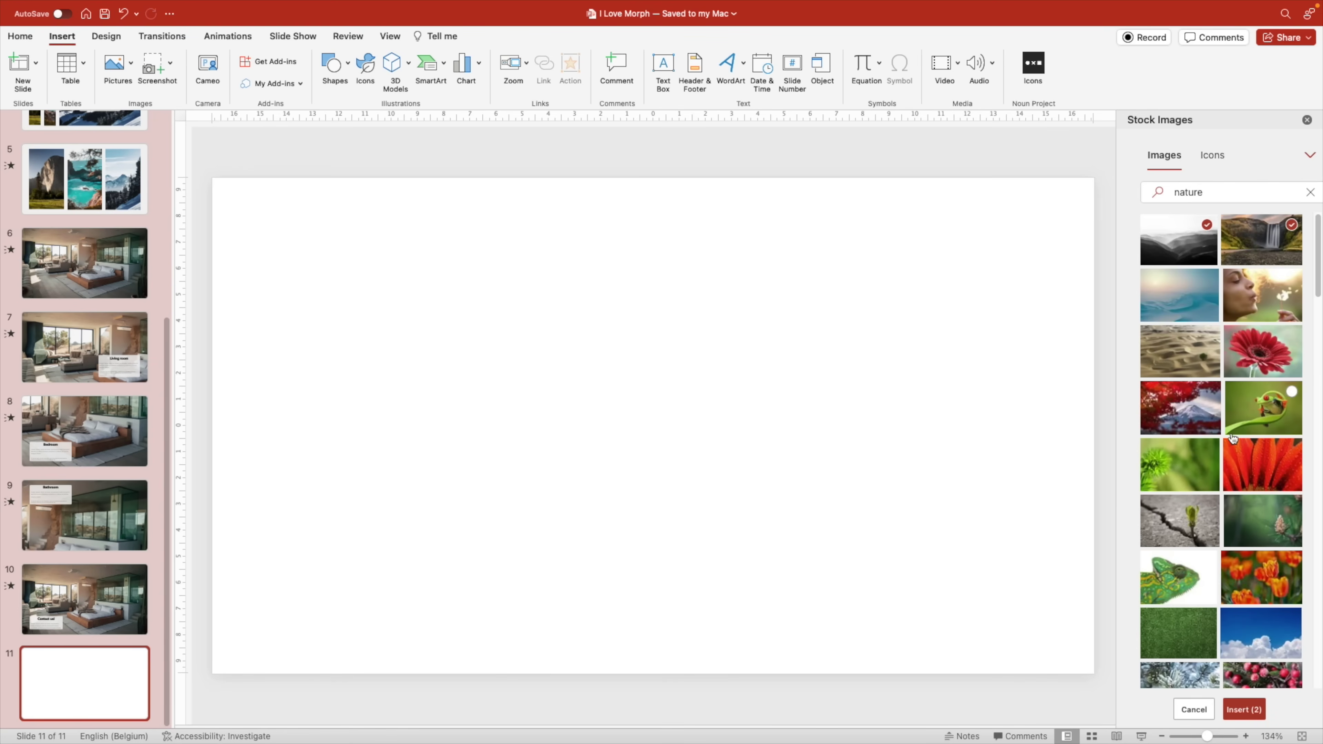
pyautogui.scroll(-1, 1234, 463)
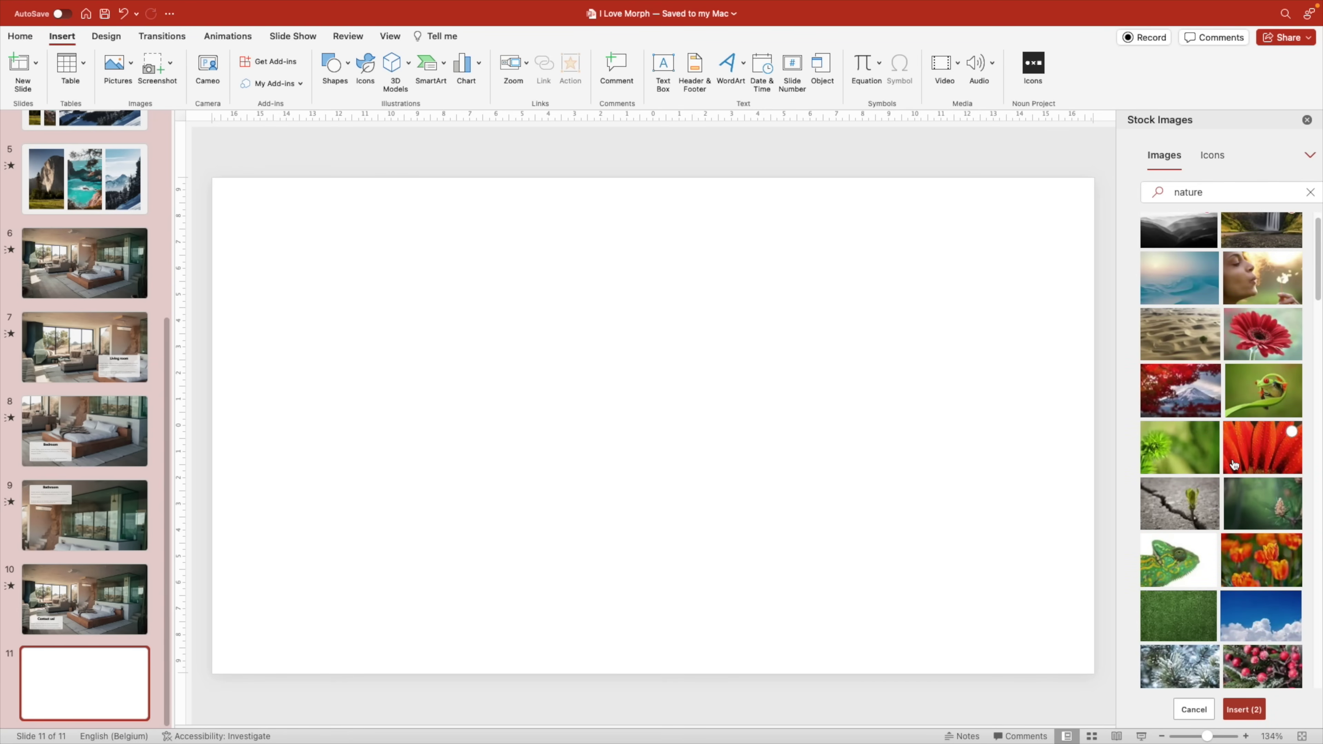
pyautogui.scroll(-10, 1214, 501)
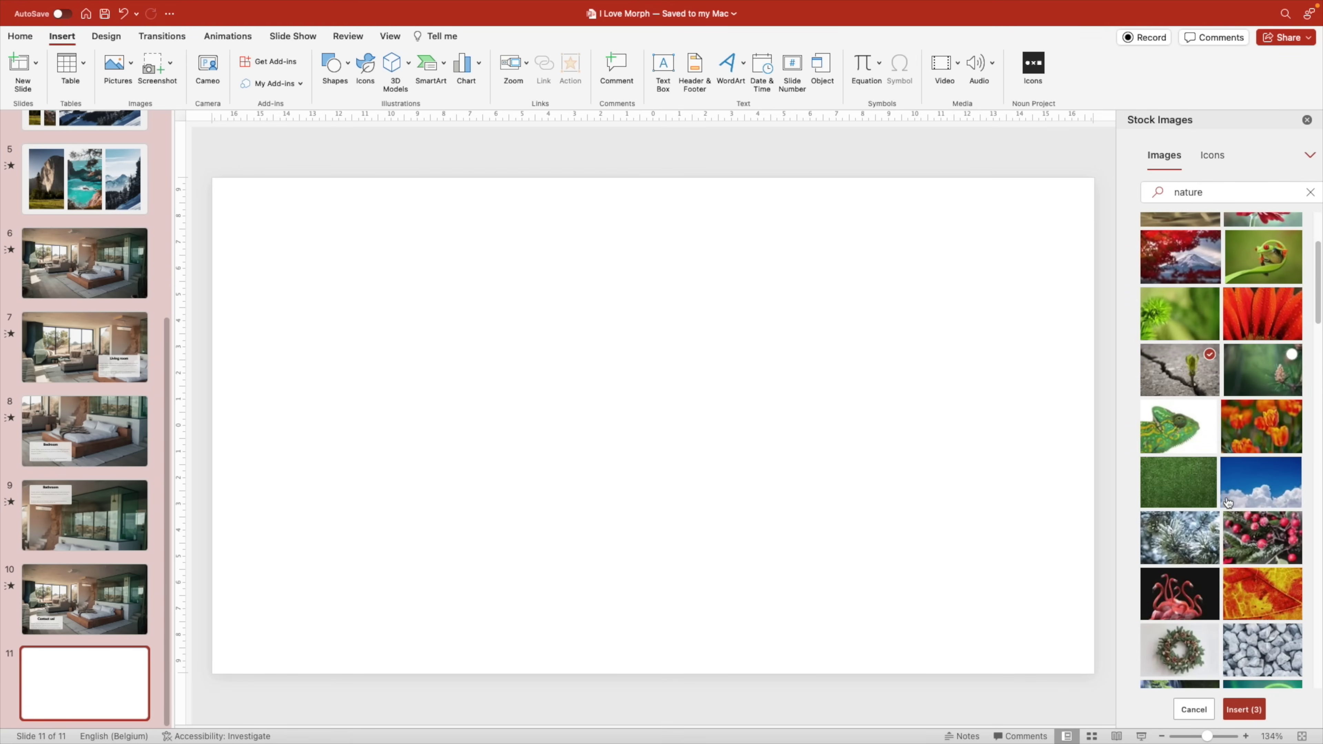
pyautogui.click(1203, 562)
pyautogui.scroll(-10, 1209, 557)
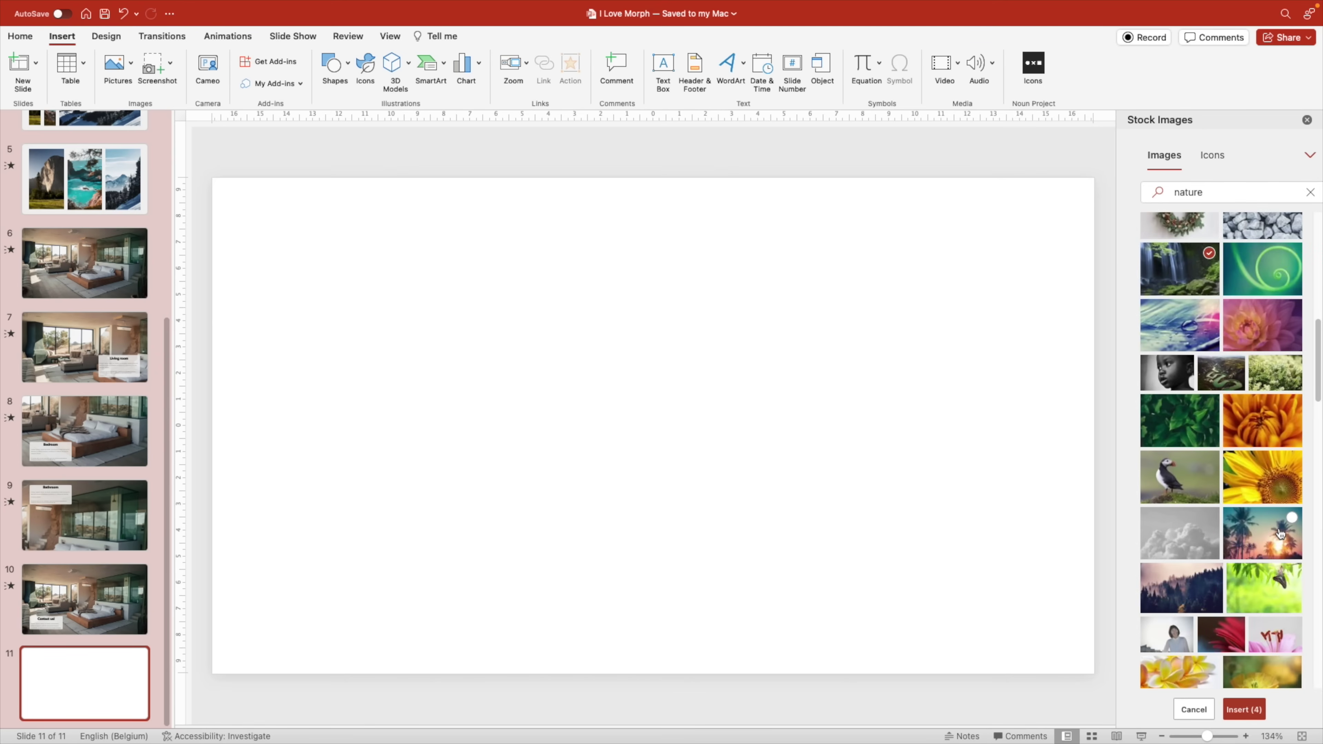
pyautogui.scroll(-1, 1250, 552)
pyautogui.click(1245, 712)
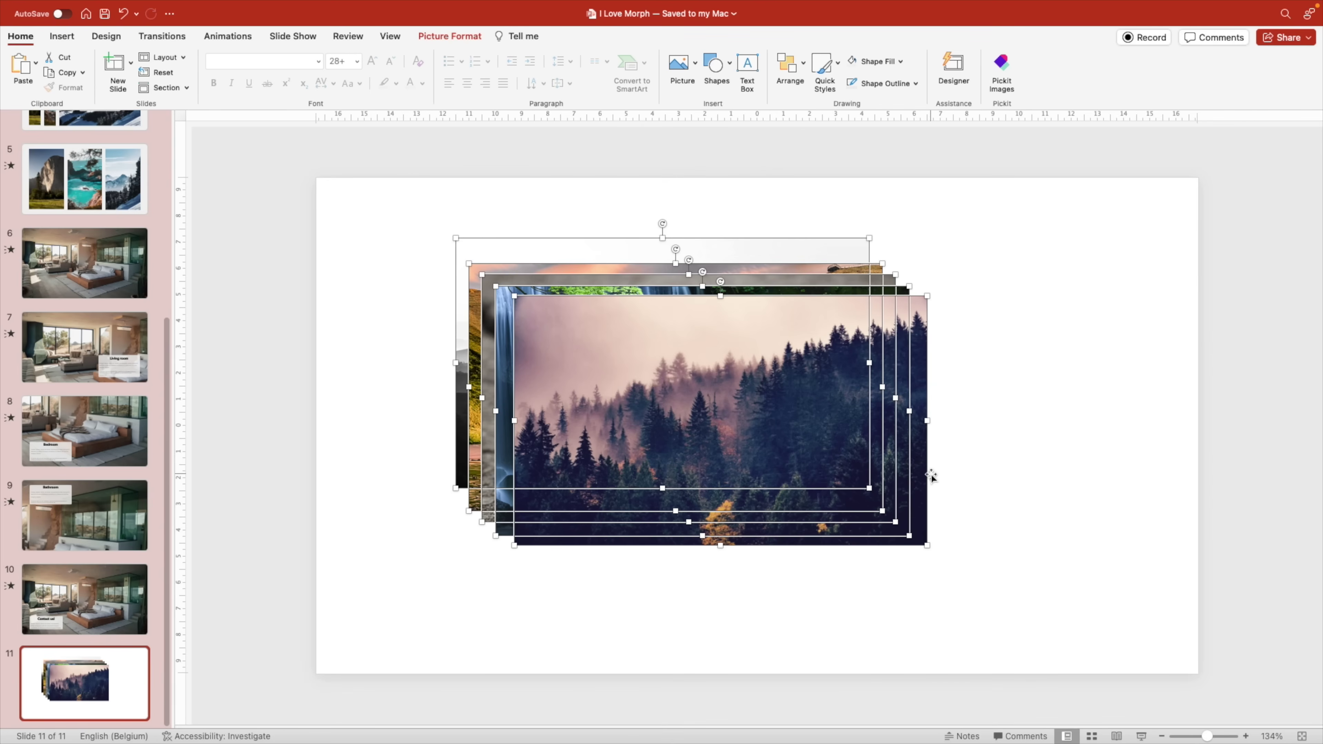
pyautogui.moveTo(635, 416); pyautogui.dragTo(651, 454)
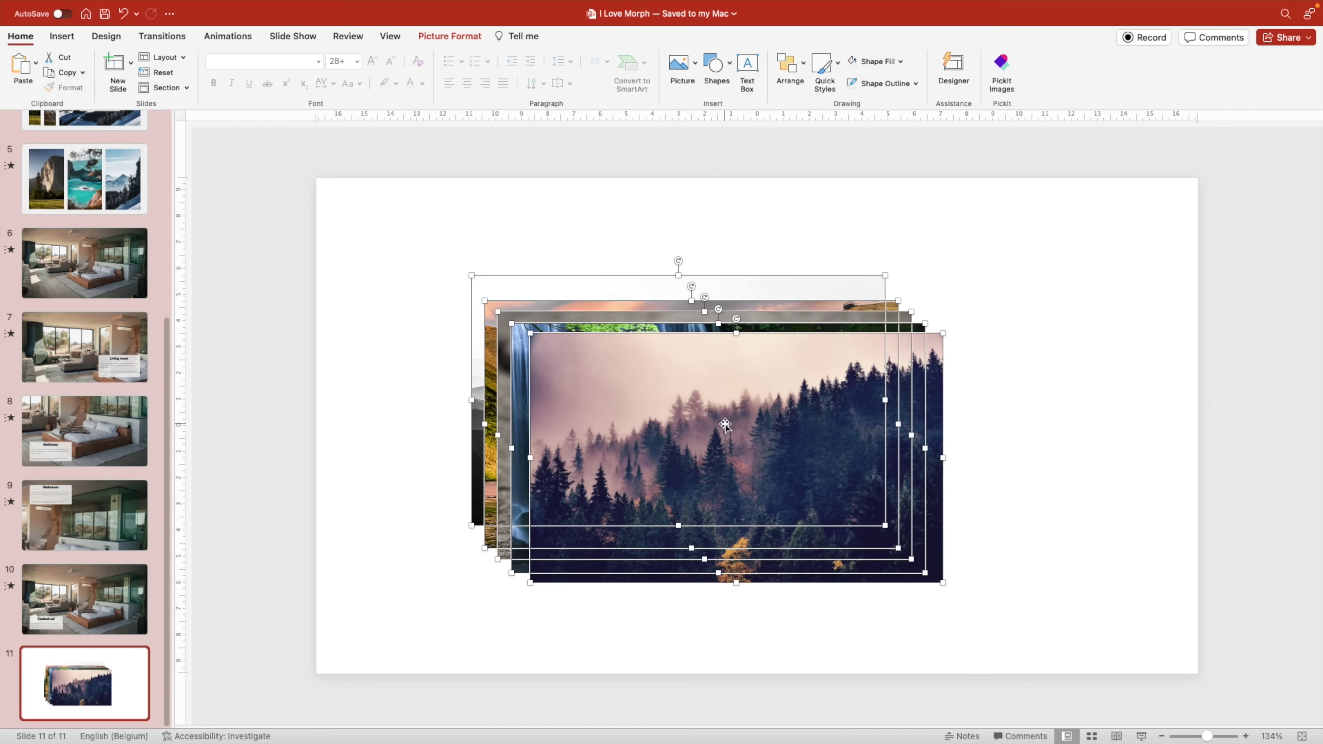
# - Set slide 11's background to a solid near-black fill
pyautogui.rightClick(1020, 398)
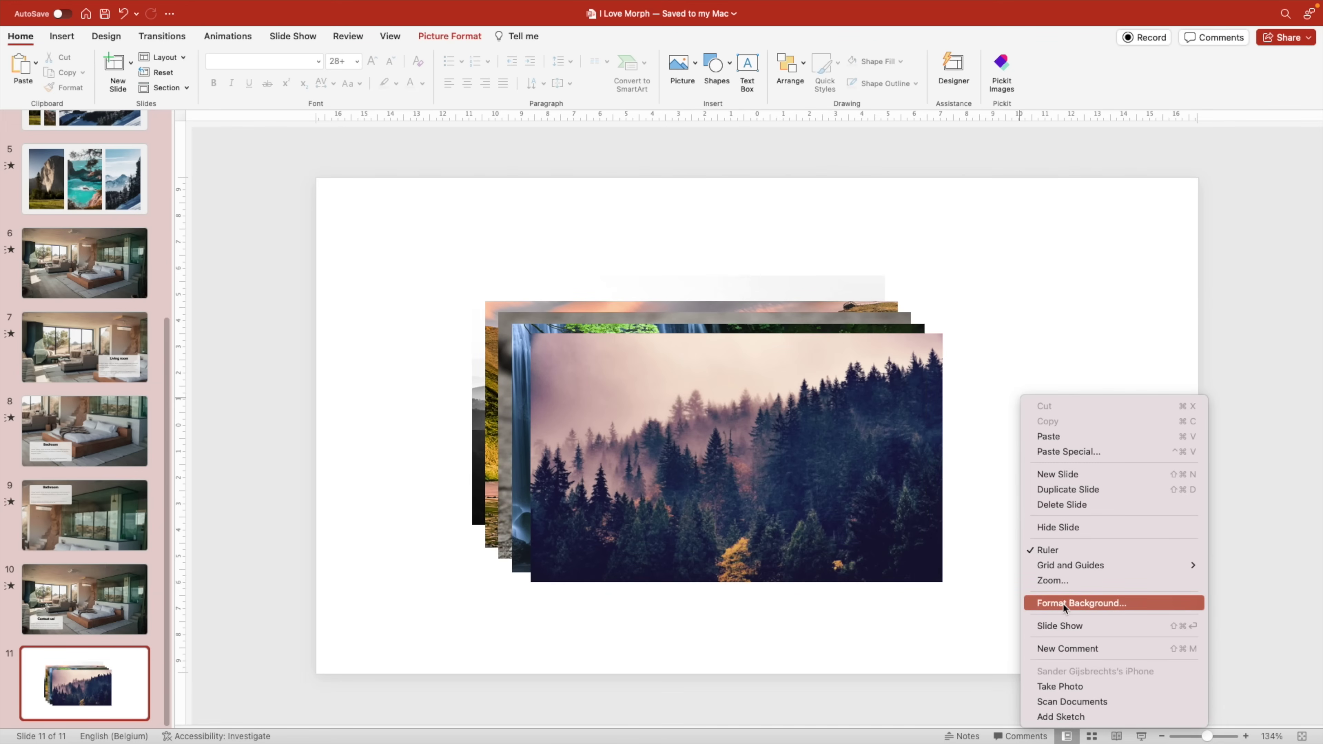
pyautogui.click(1062, 603)
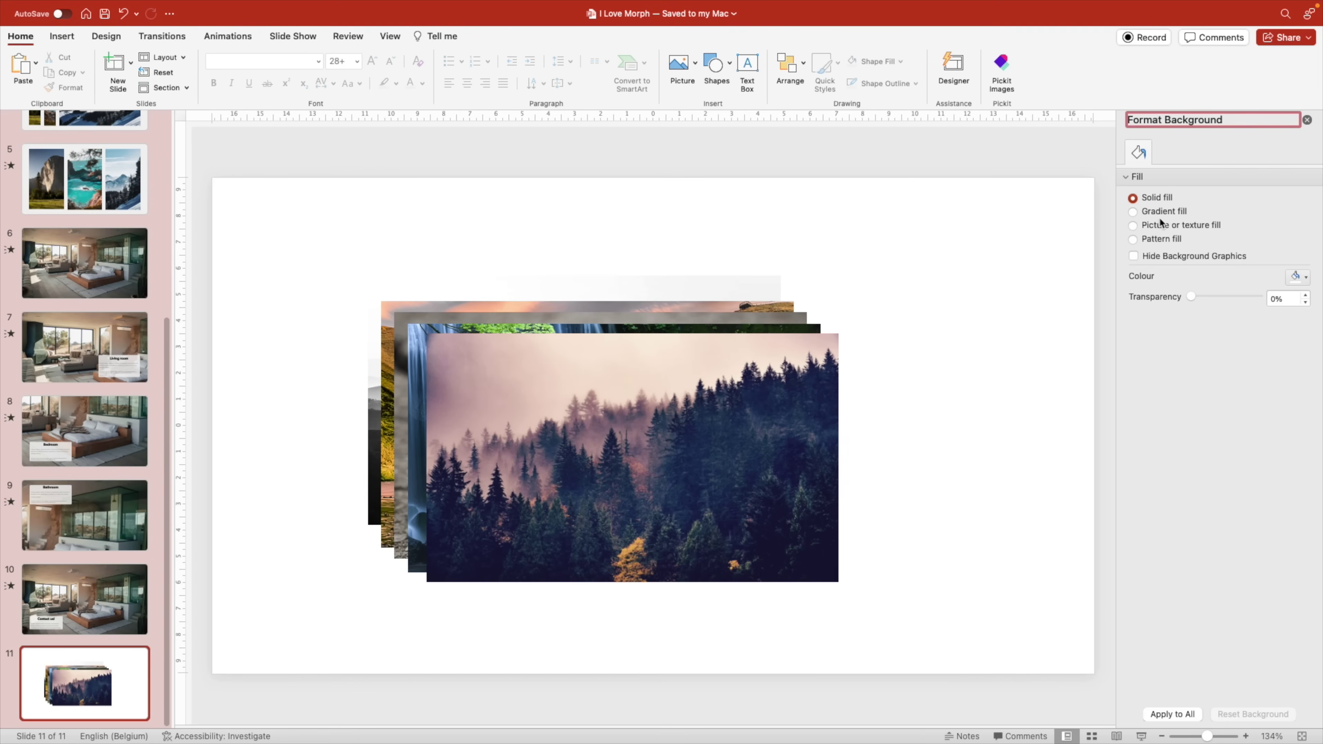
pyautogui.click(1299, 277)
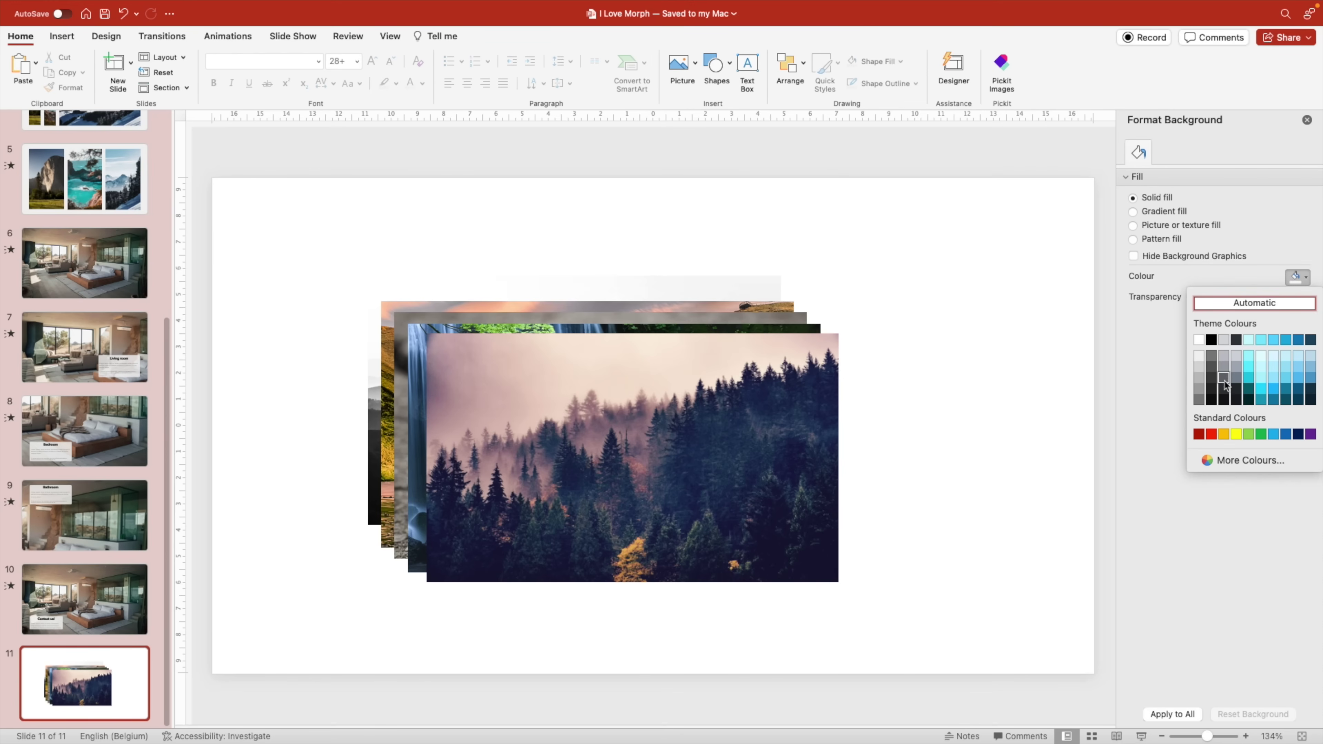
pyautogui.click(1215, 405)
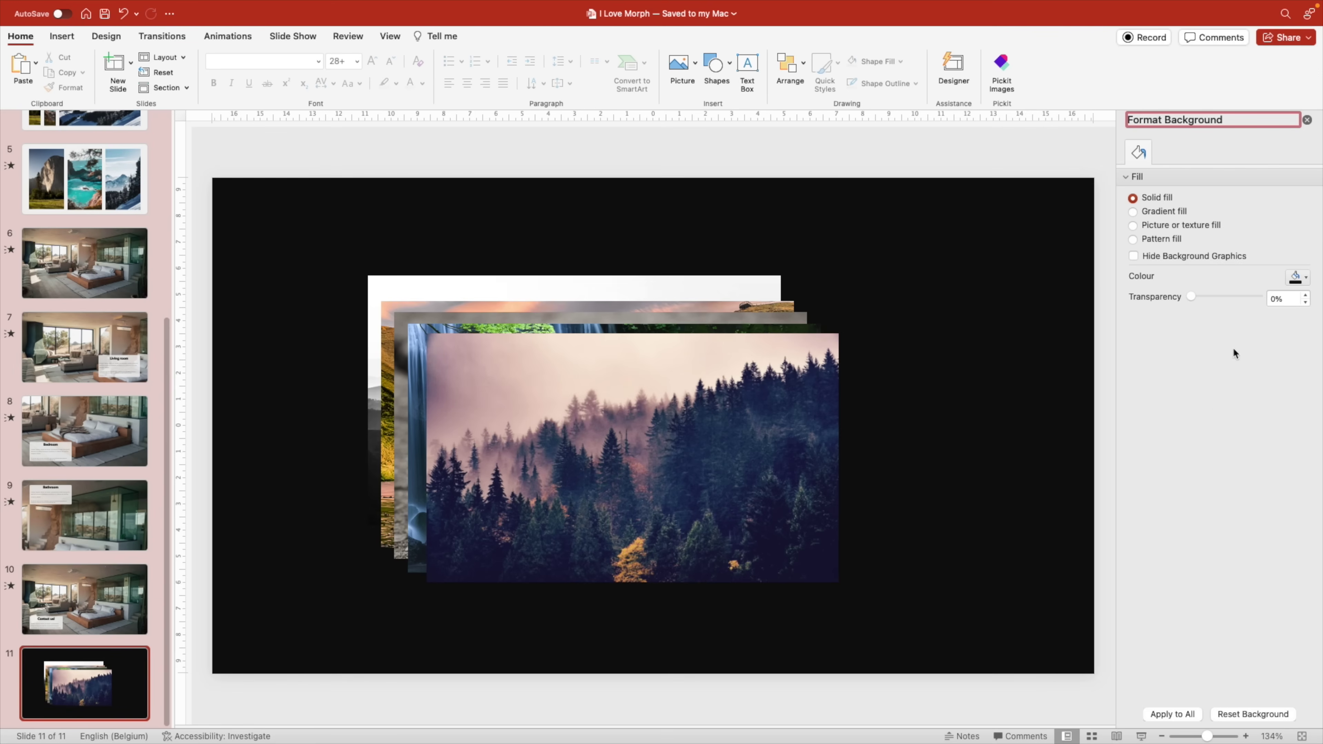
pyautogui.click(1307, 120)
# - Crop all five pictures on slide 11 to a rounded rectangle shape
pyautogui.moveTo(1054, 224); pyautogui.dragTo(365, 659)
pyautogui.rightClick(729, 375)
pyautogui.click(633, 374)
pyautogui.click(445, 40)
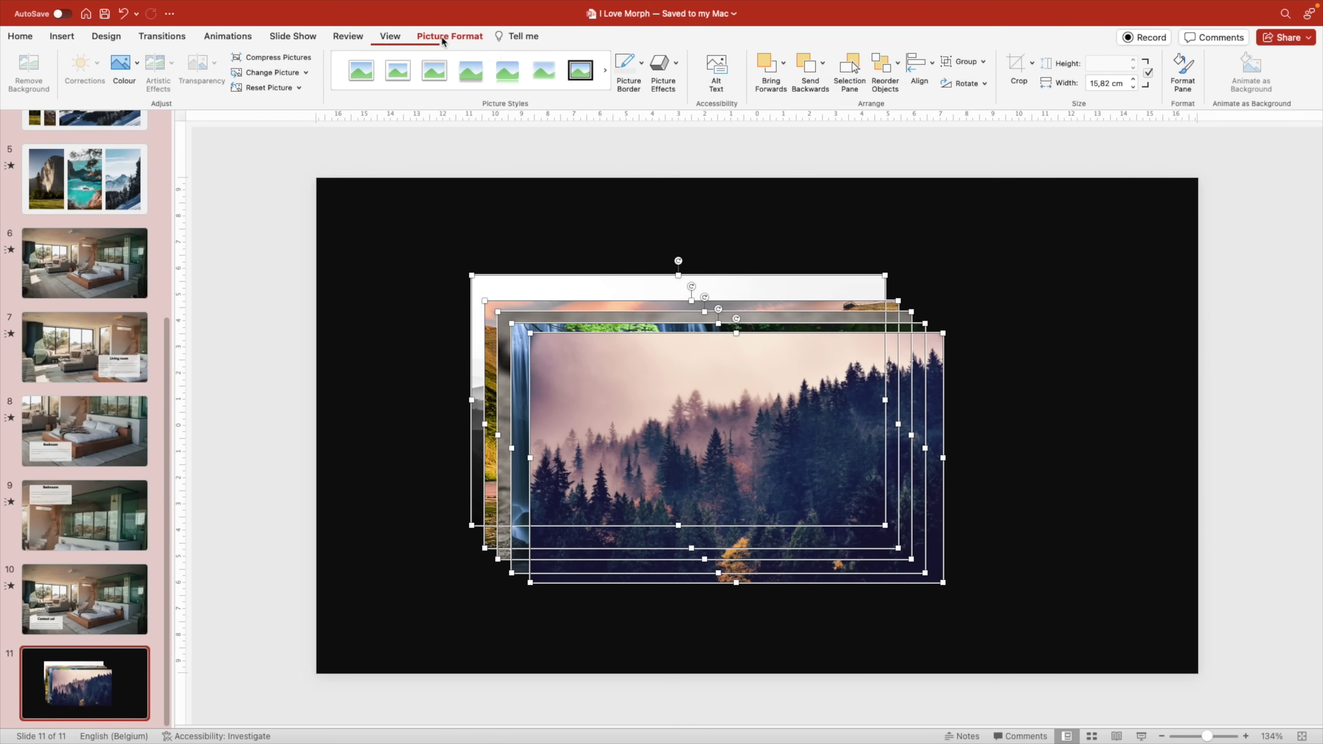
pyautogui.click(1031, 63)
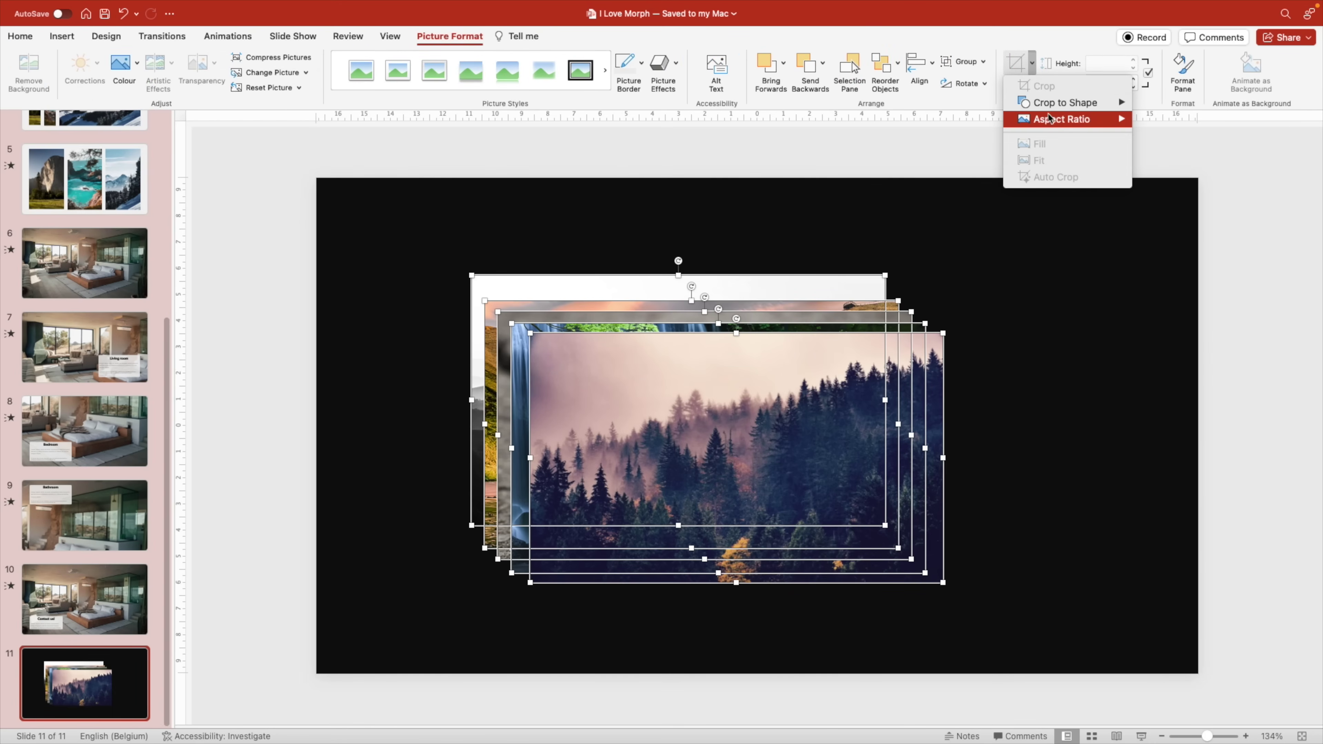
pyautogui.moveTo(1069, 104)
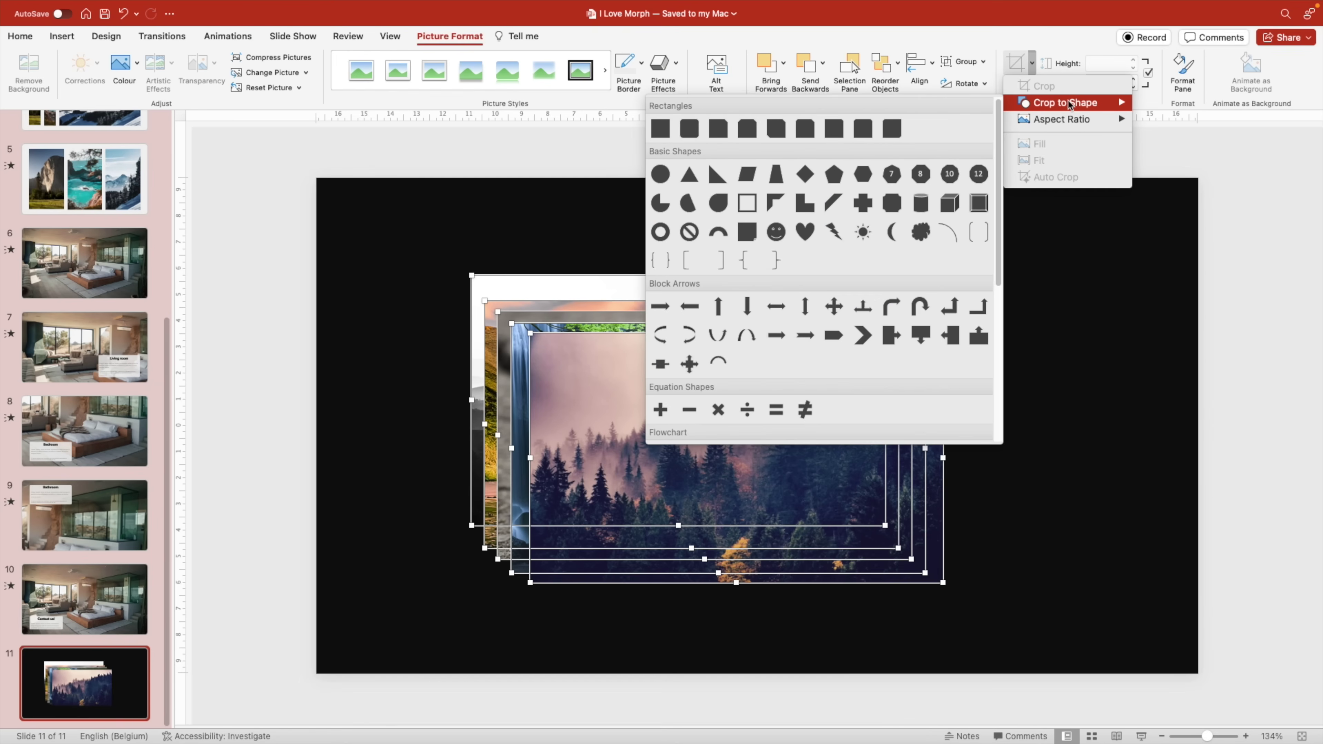
pyautogui.click(688, 131)
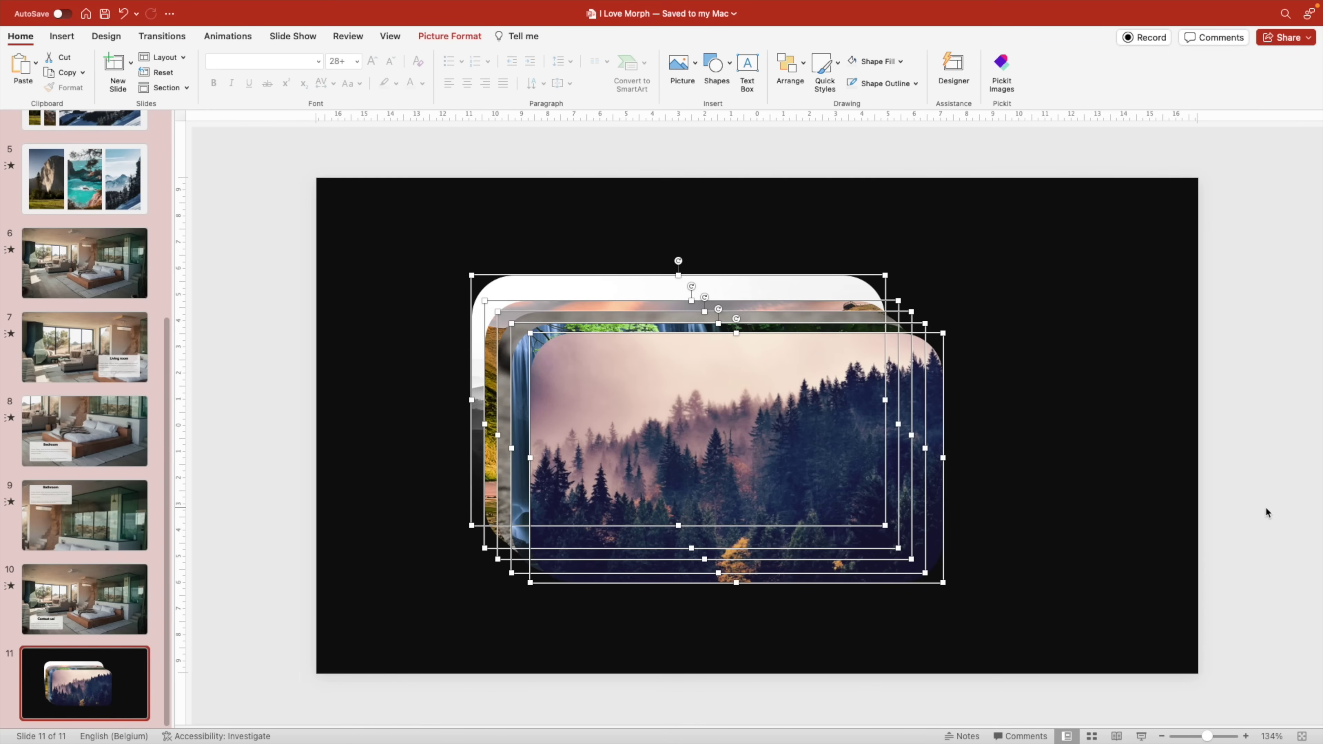
# - Reduce the corner rounding of the front foggy pine forest picture on slide 11 to a small radius
pyautogui.click(1051, 434)
pyautogui.click(755, 389)
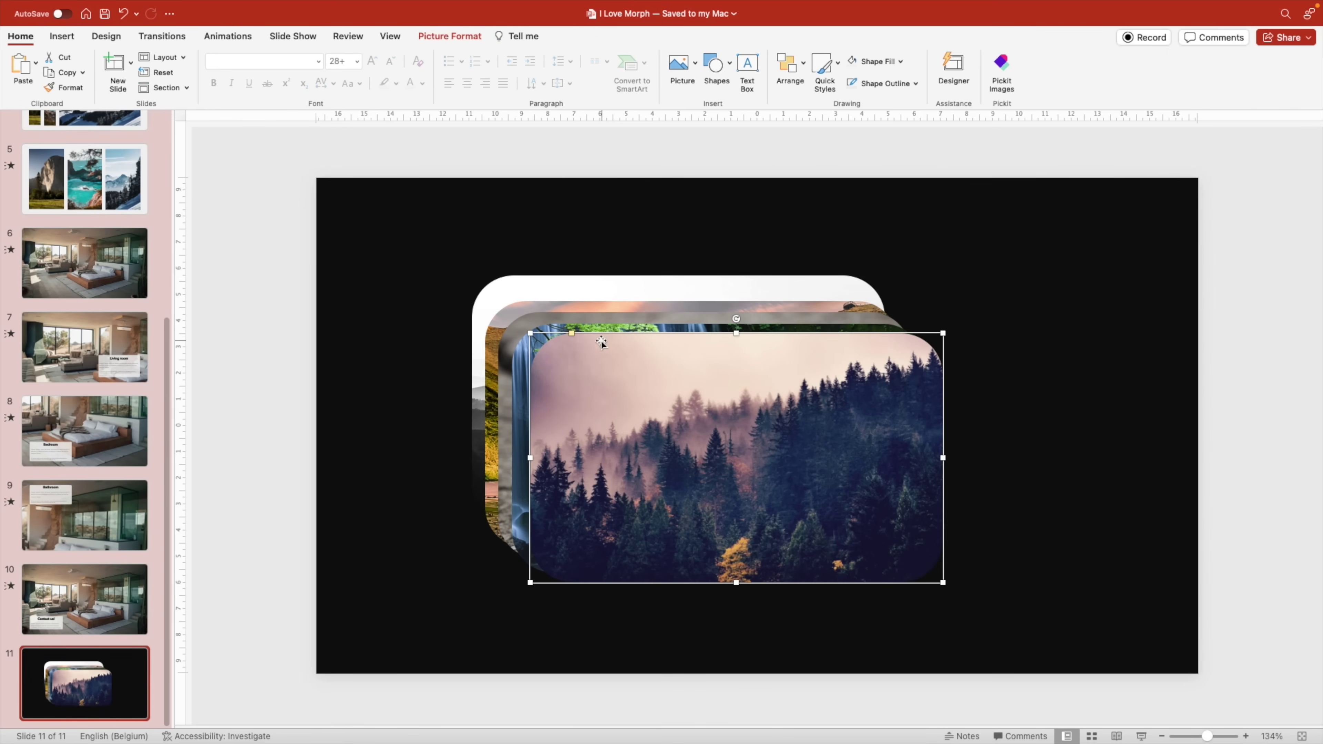
pyautogui.press('Delete')
pyautogui.moveTo(544, 338); pyautogui.dragTo(547, 337)
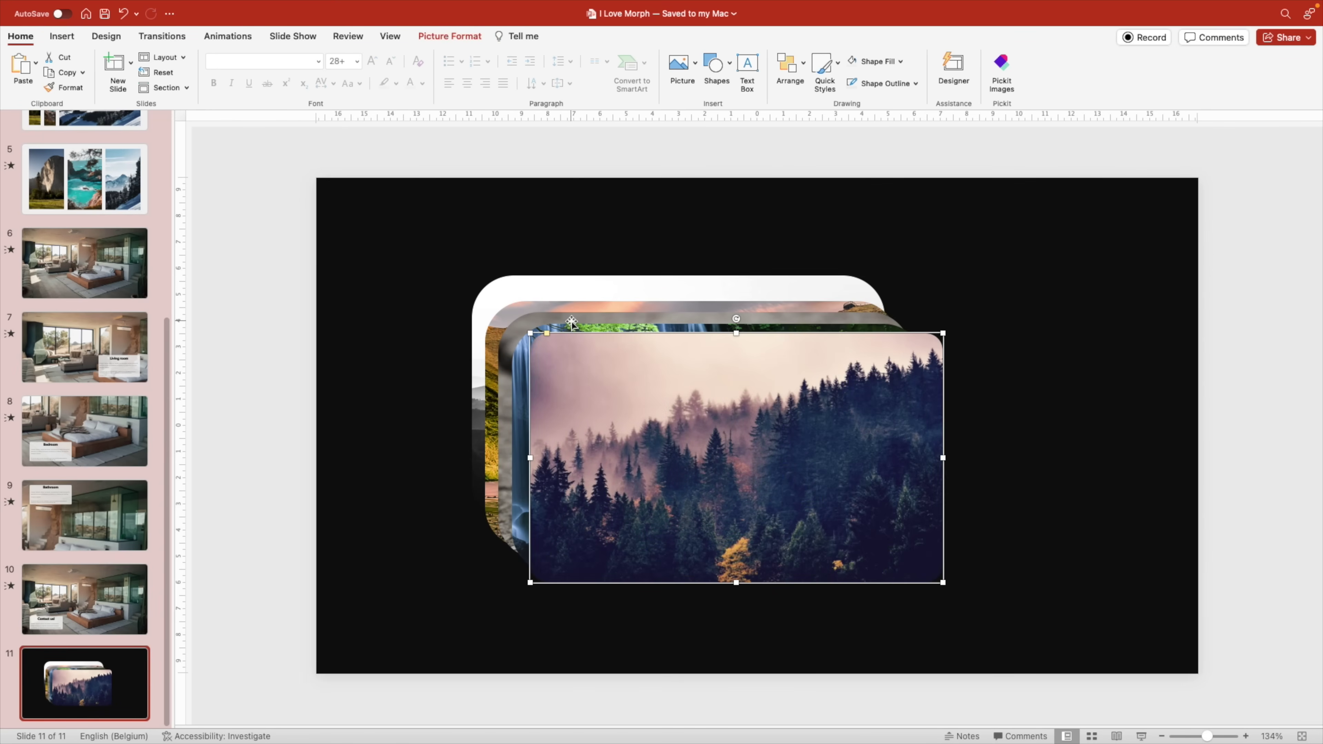
# - Reduce the corner rounding of the four pictures behind the pine forest photo to match its small corners
pyautogui.press('Delete')
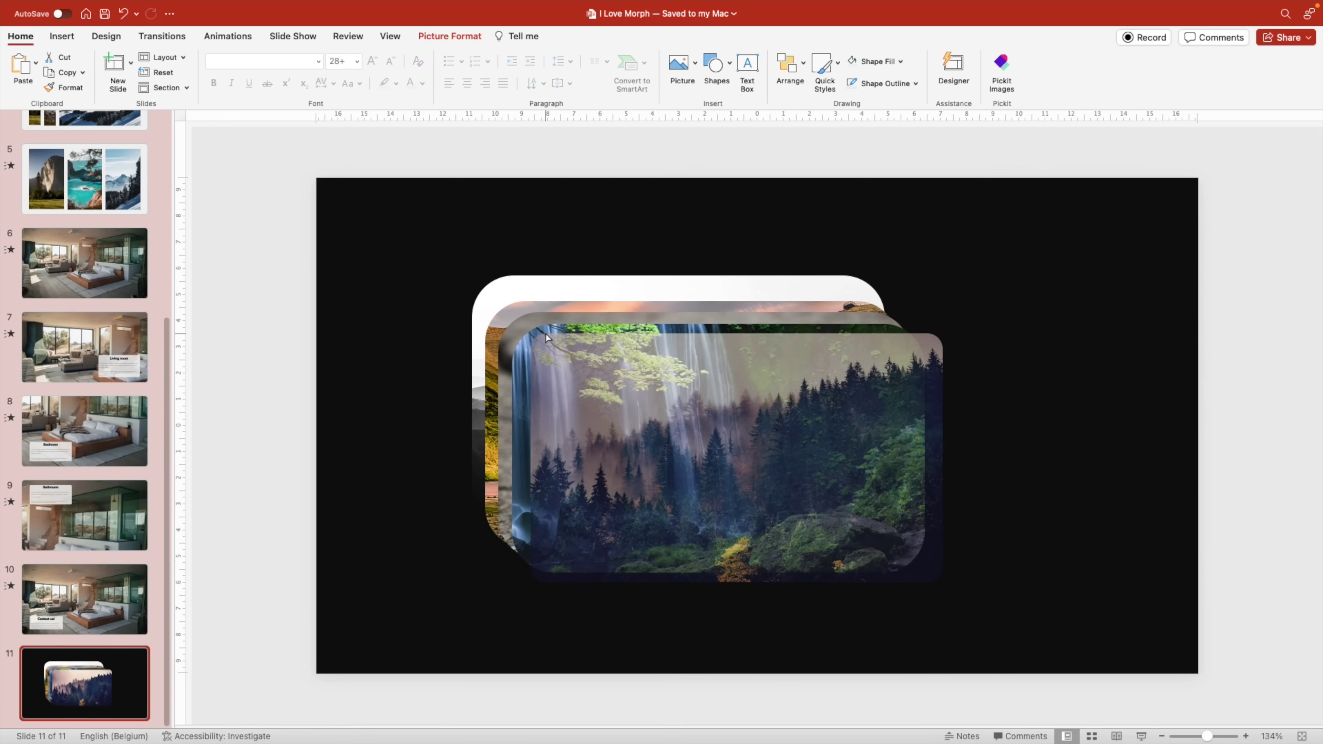
pyautogui.press('super+z')
pyautogui.press('Delete')
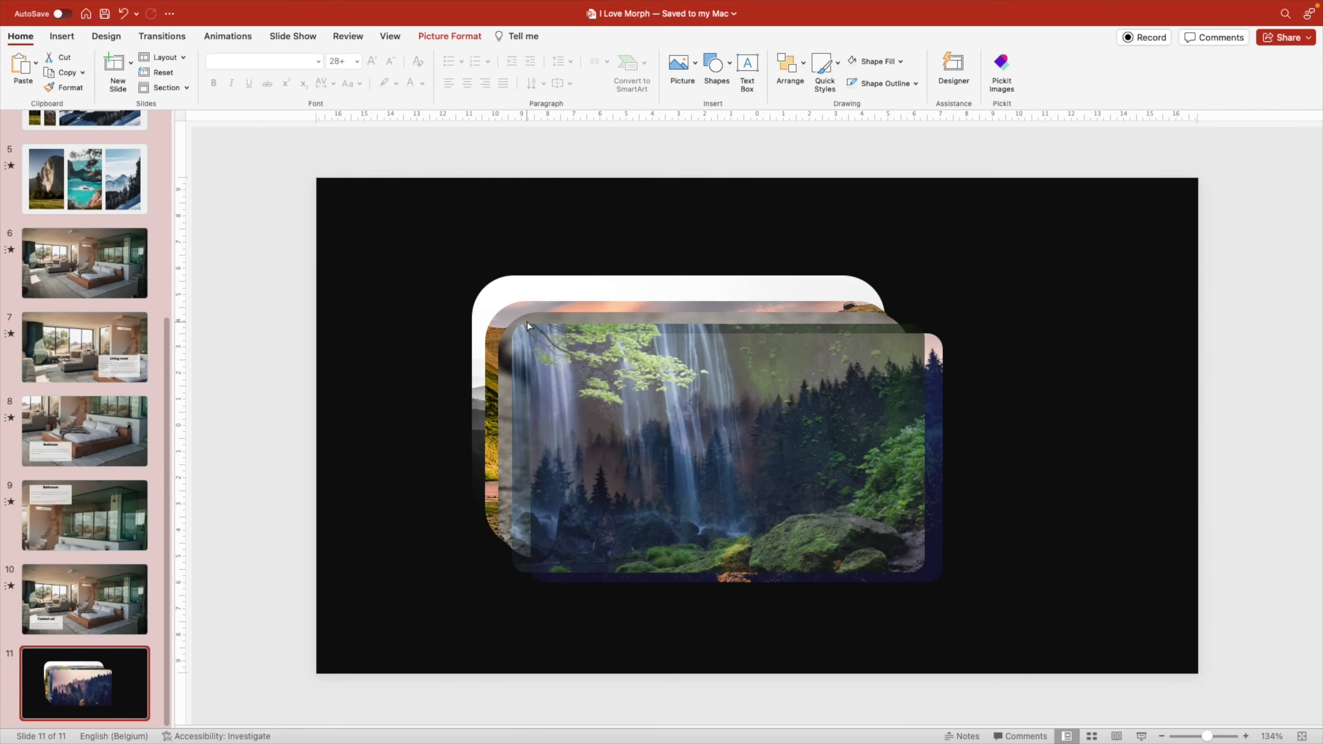
pyautogui.press('super+z')
pyautogui.click(539, 314)
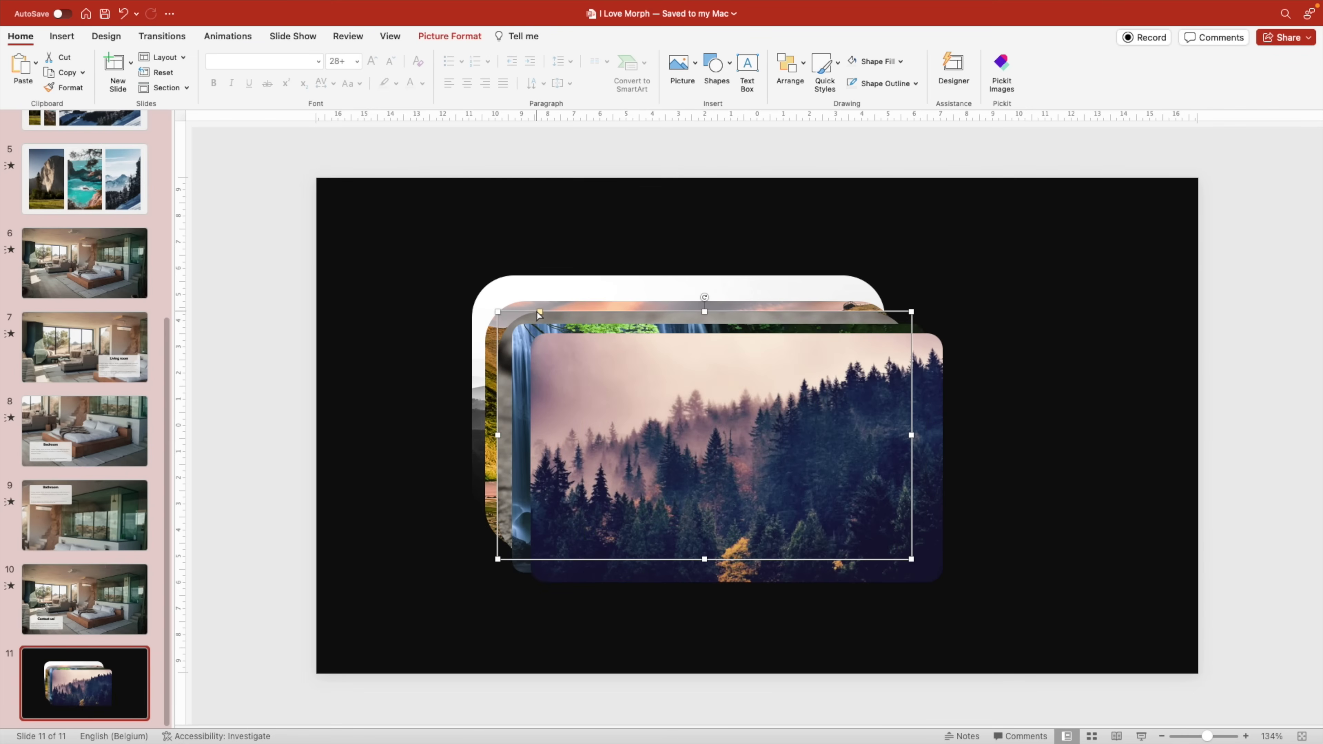
pyautogui.press('Delete')
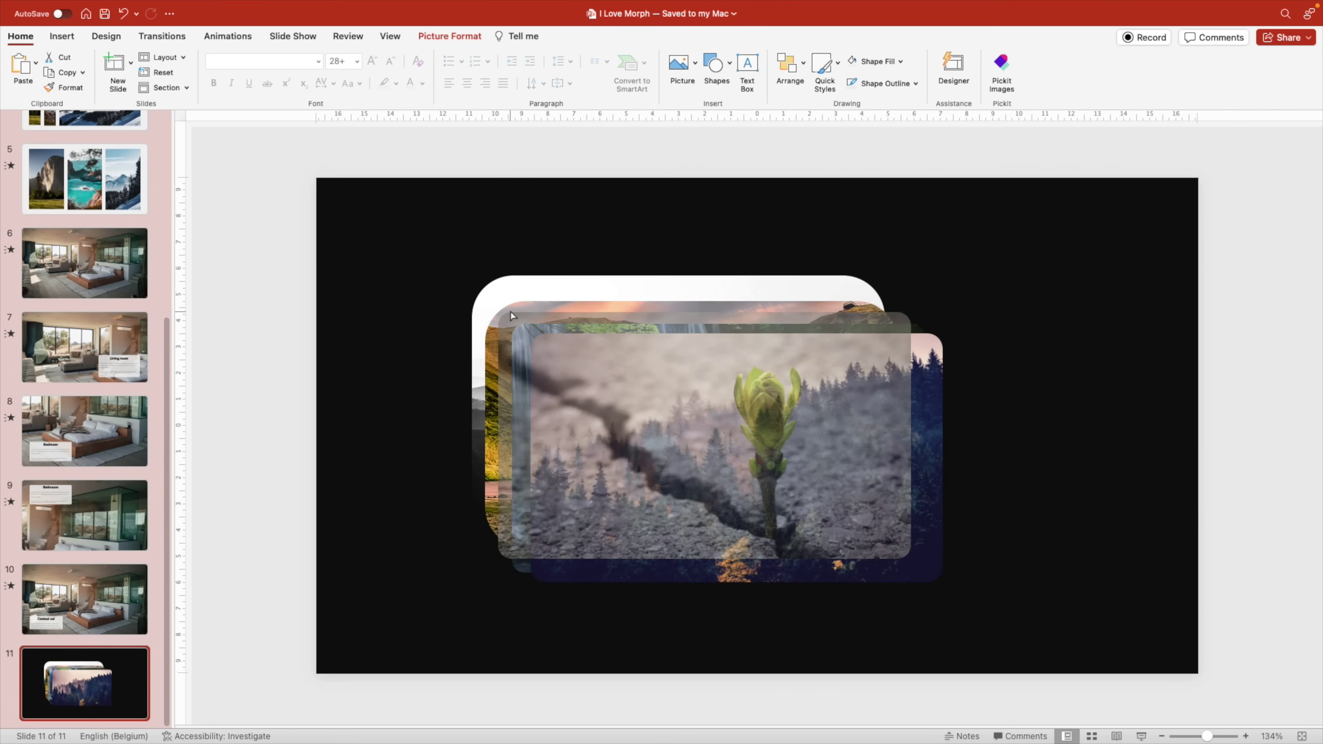
pyautogui.click(538, 302)
pyautogui.press('Delete')
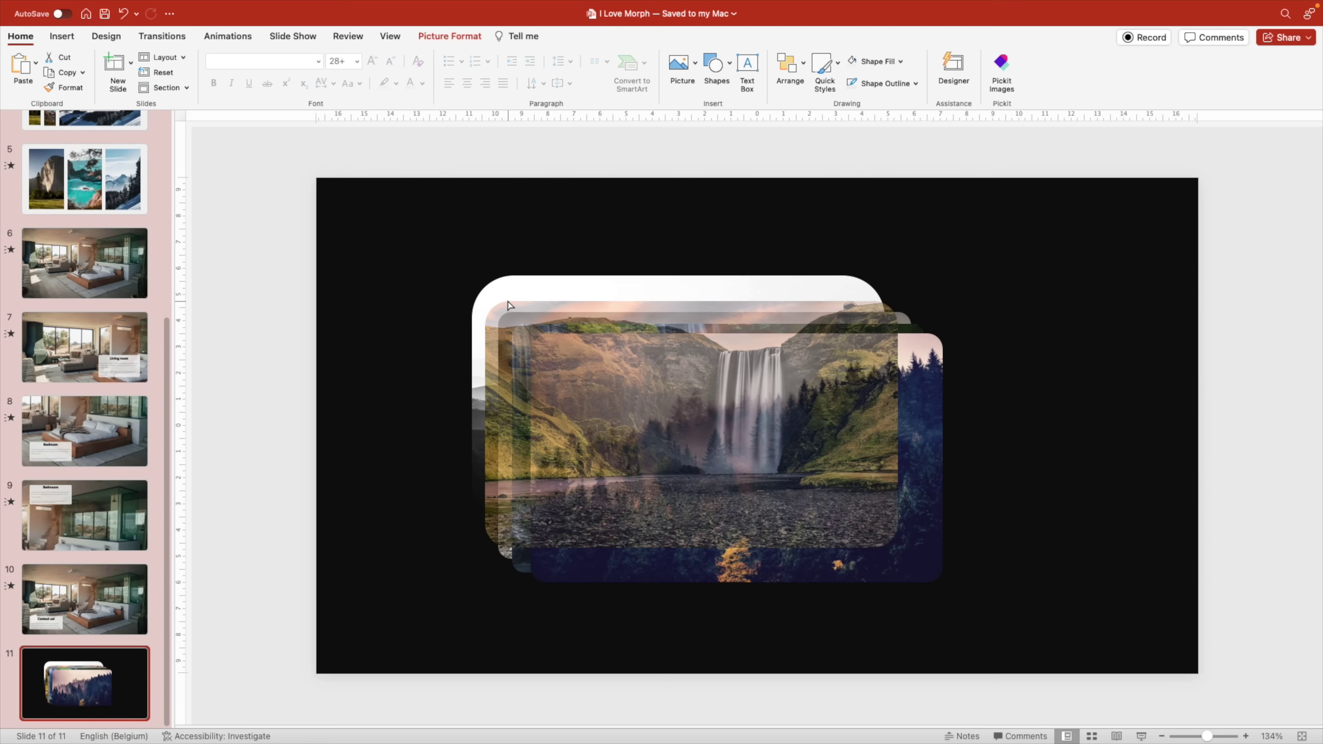
pyautogui.click(500, 306)
pyautogui.click(507, 283)
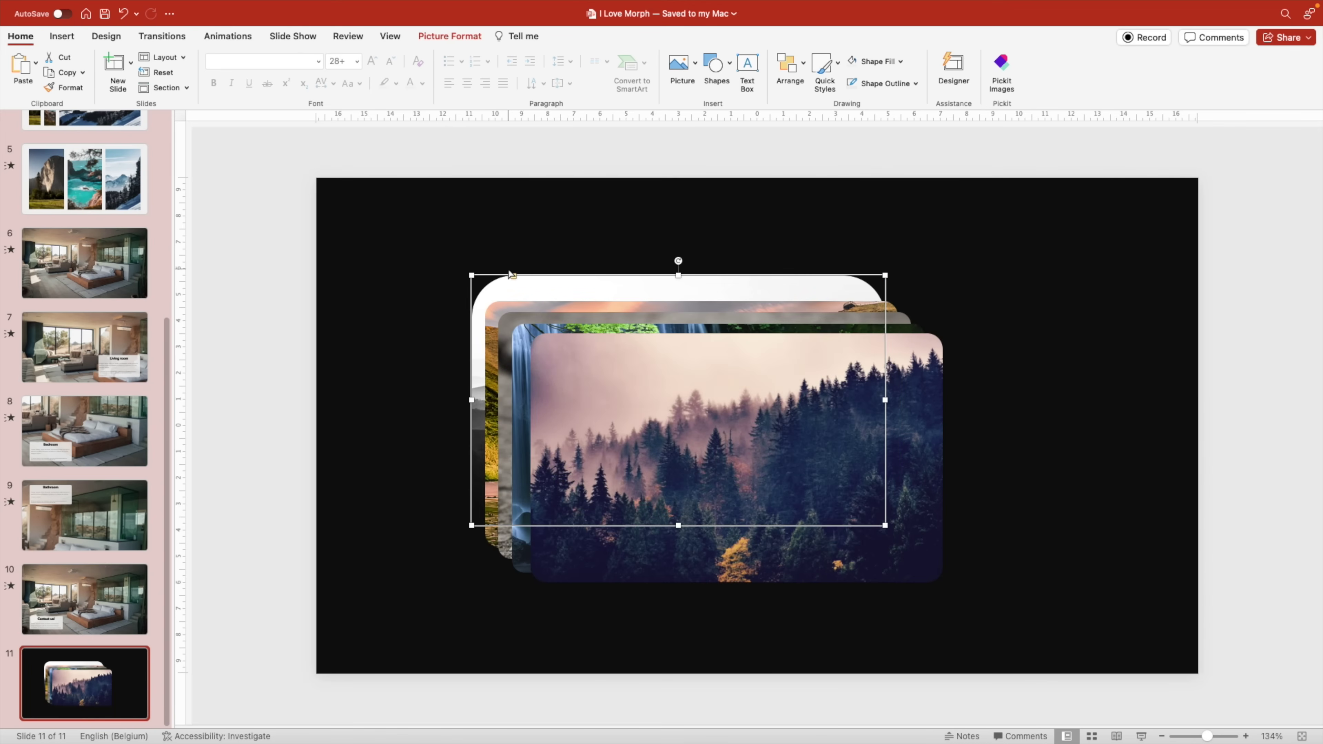
pyautogui.click(465, 417)
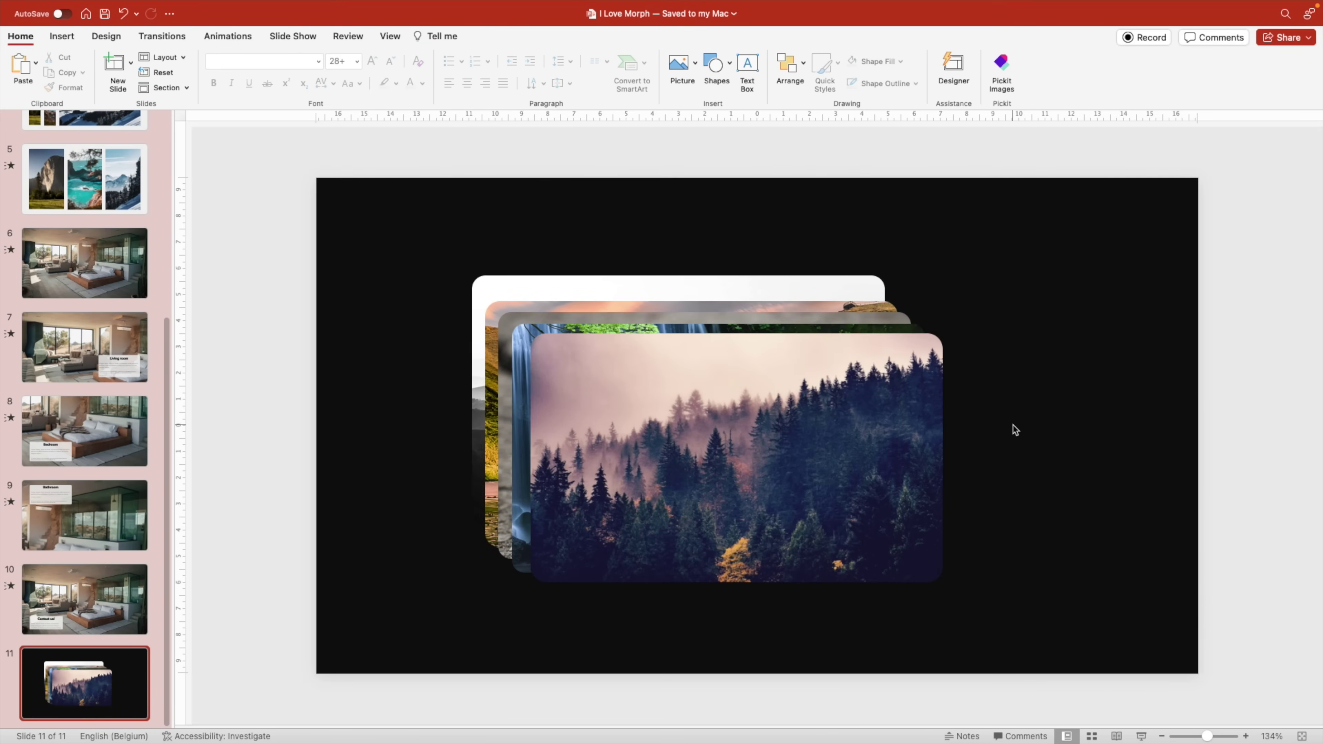
# - Align all five pictures to each other's centre and middle, and move the stack to the centre of slide 11
pyautogui.moveTo(1039, 635); pyautogui.dragTo(398, 198)
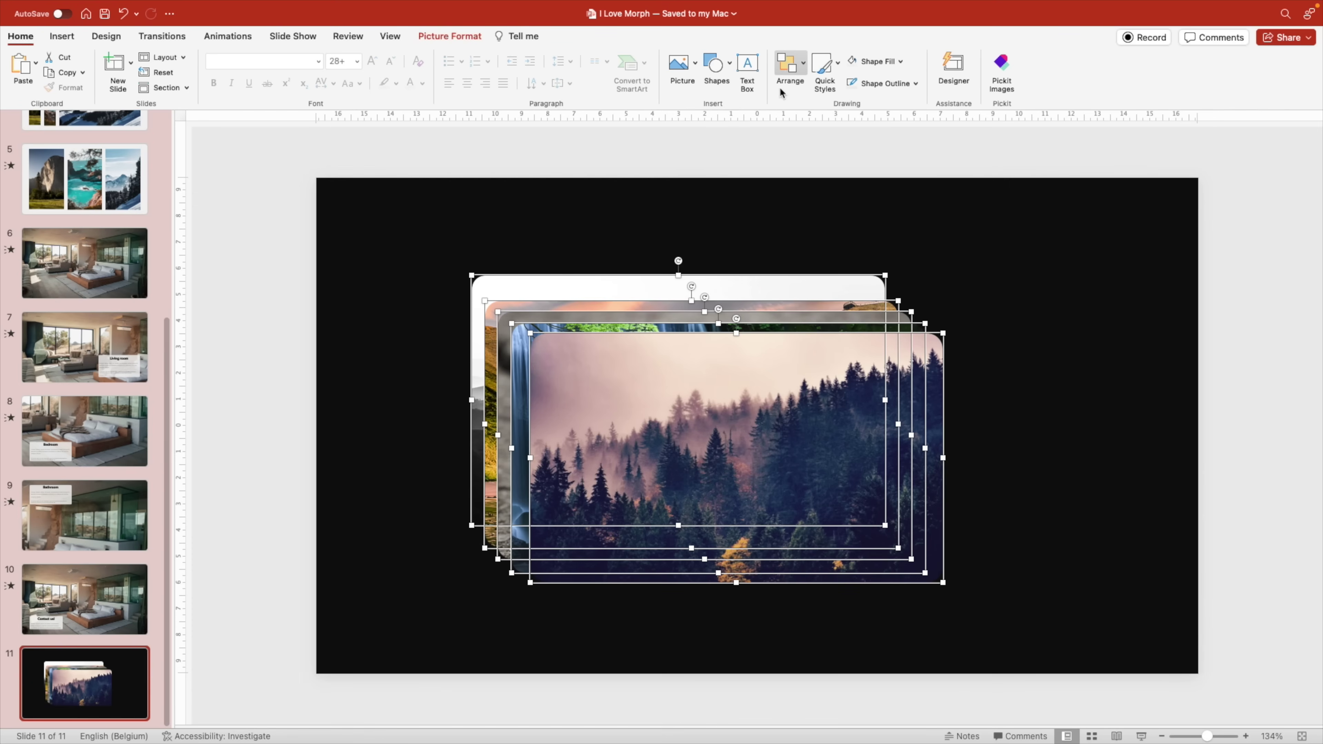
pyautogui.click(789, 64)
pyautogui.moveTo(848, 310)
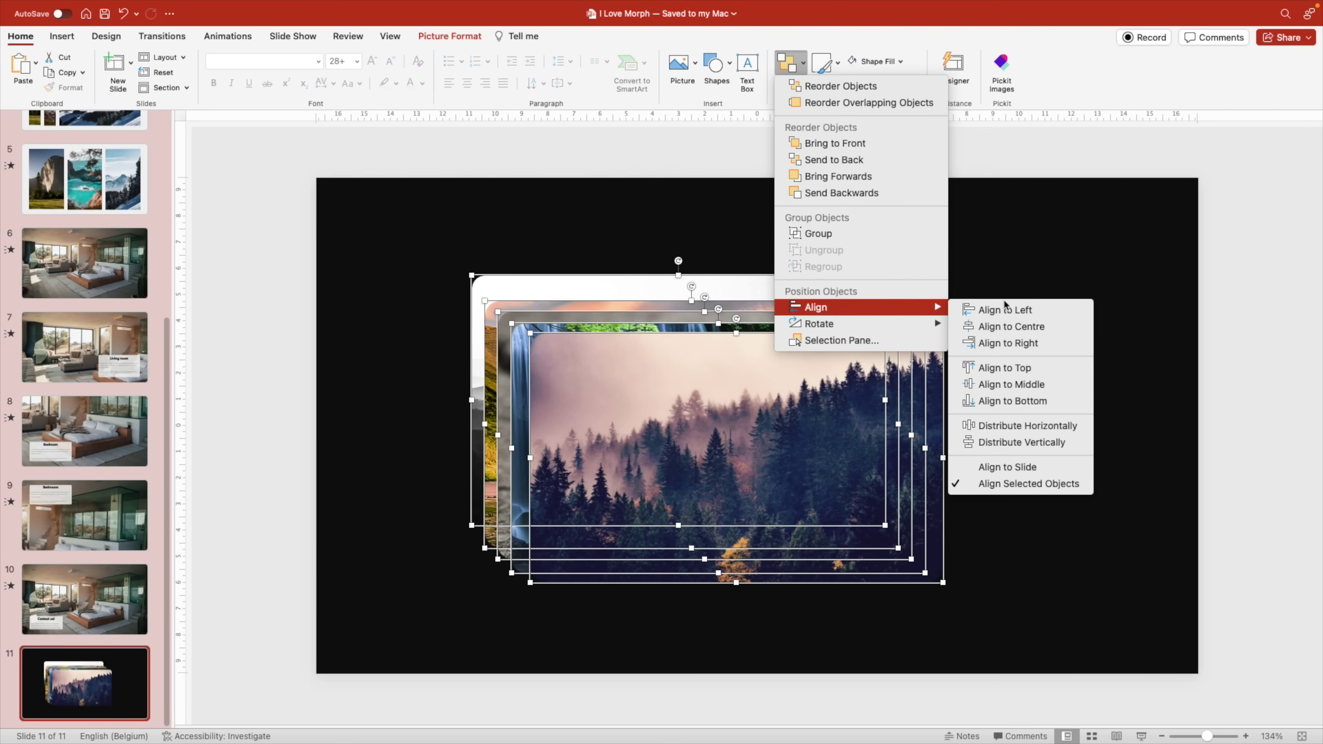
pyautogui.click(1003, 327)
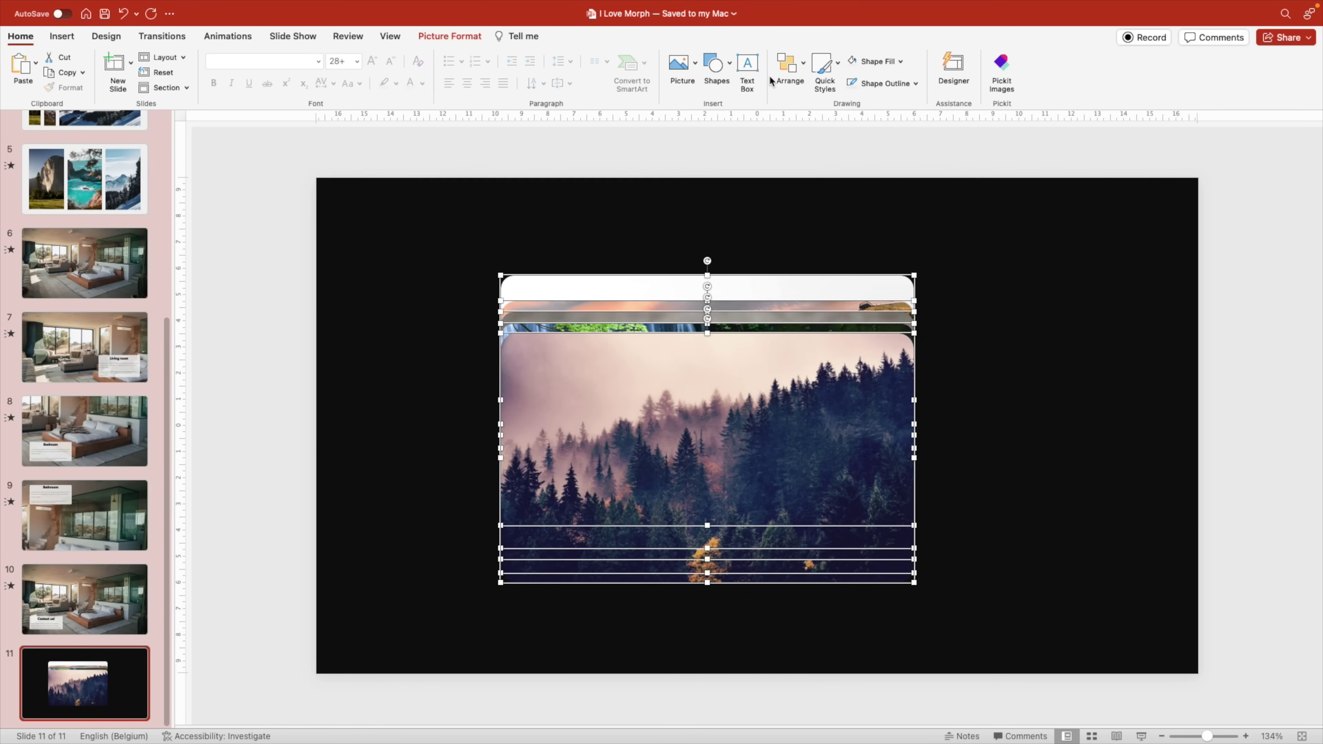
pyautogui.click(789, 64)
pyautogui.moveTo(916, 308)
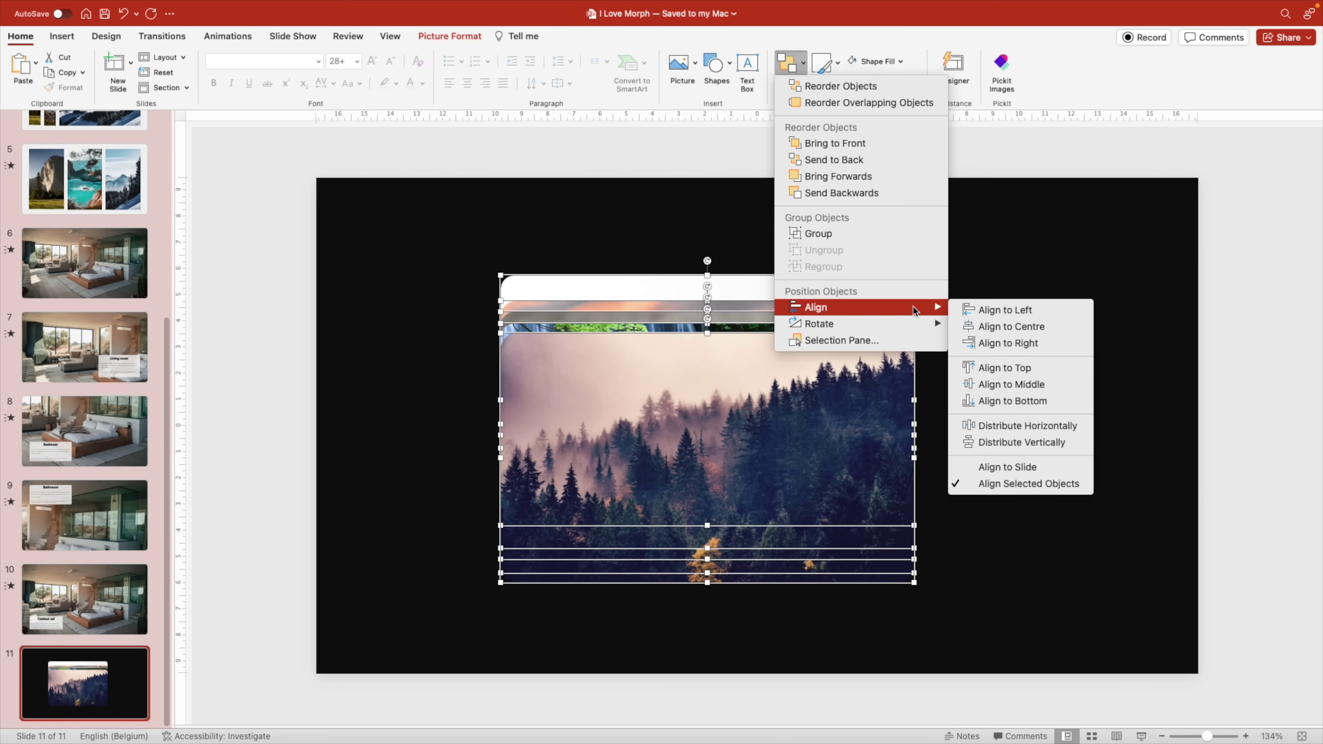
pyautogui.click(1010, 385)
pyautogui.moveTo(697, 458); pyautogui.dragTo(780, 457)
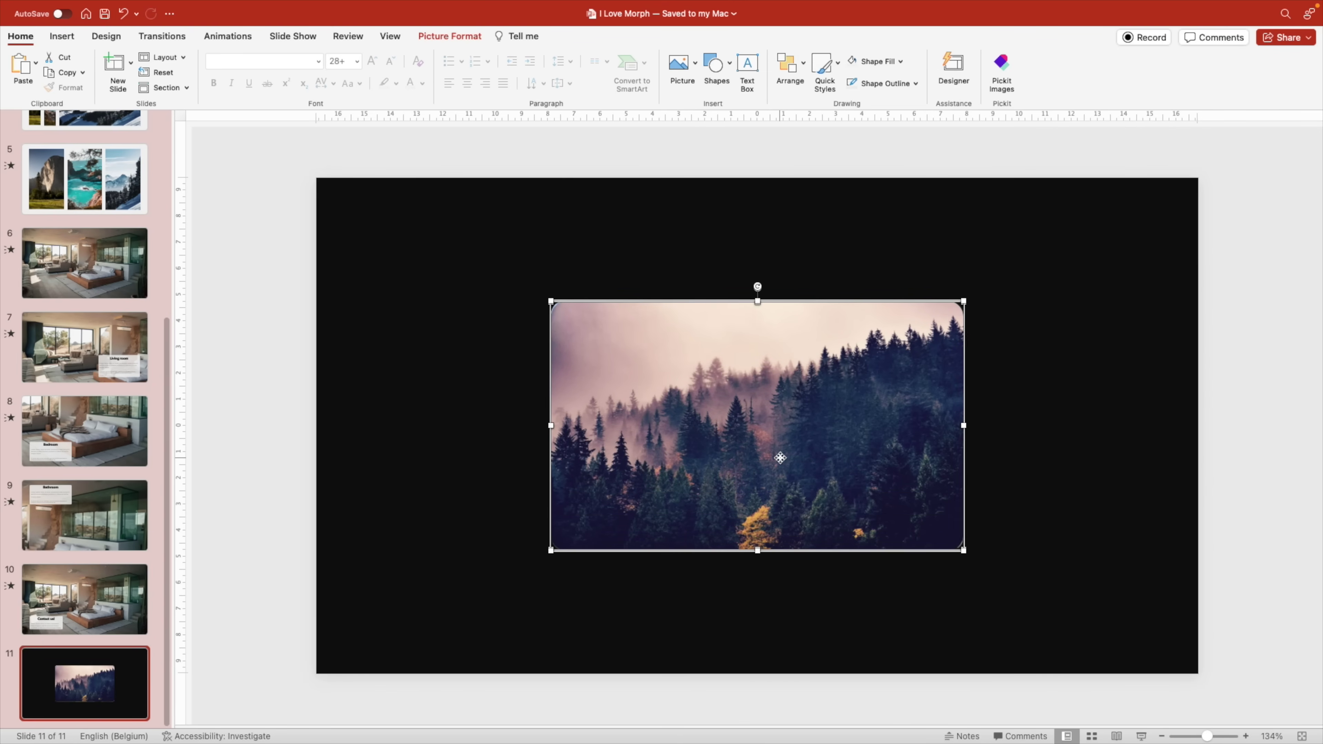